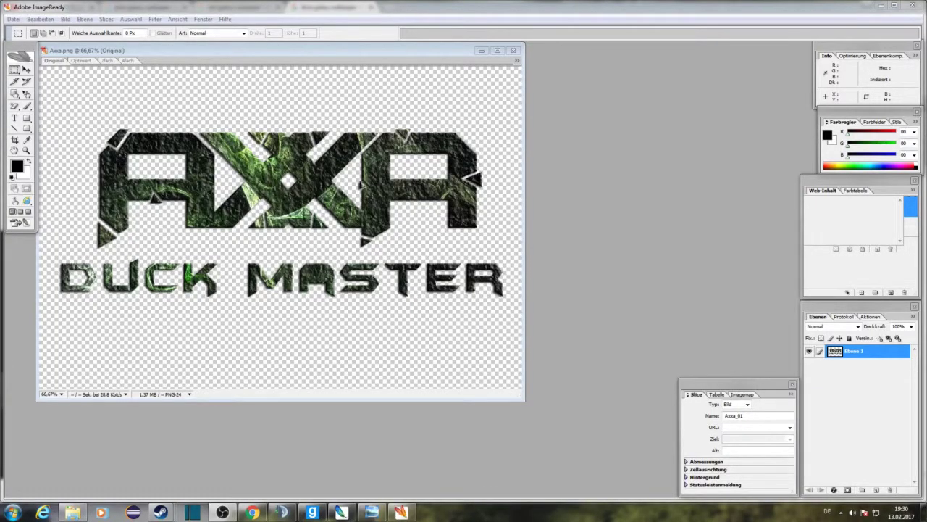
- Maximize the Axxa.png logo window in ImageReady, then close ImageReady
left_click(495, 50)
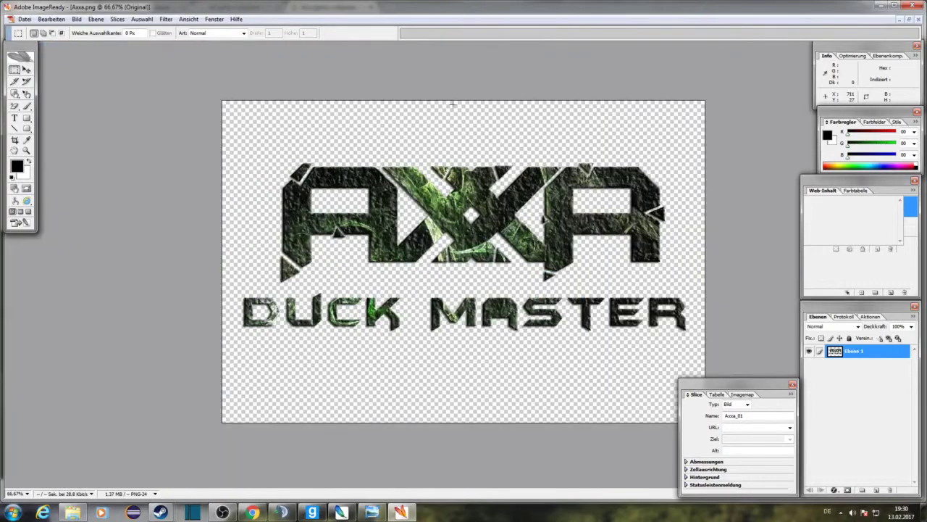
left_click(915, 5)
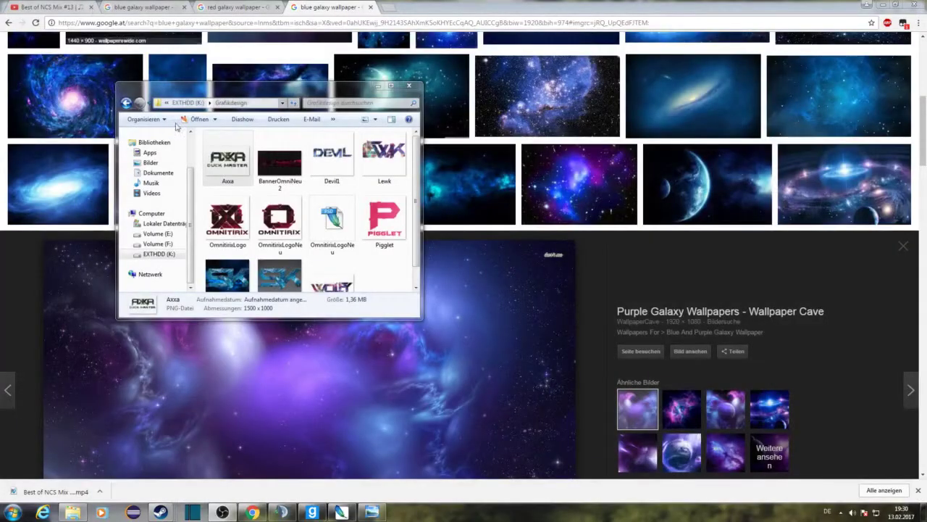
- In the KS COMPTON logo, confirm the K text uses the BatmanForeverAlternate font
left_click(337, 513)
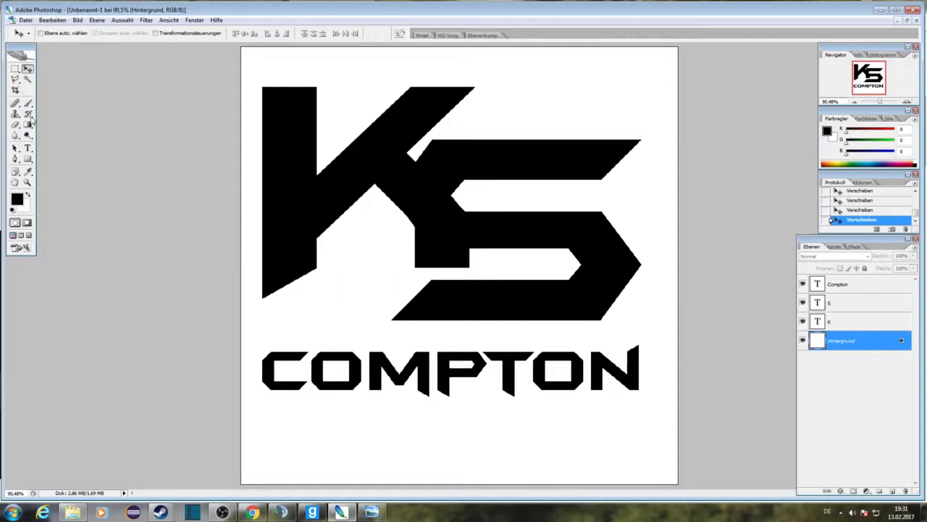
left_click(26, 149)
double_click(372, 205)
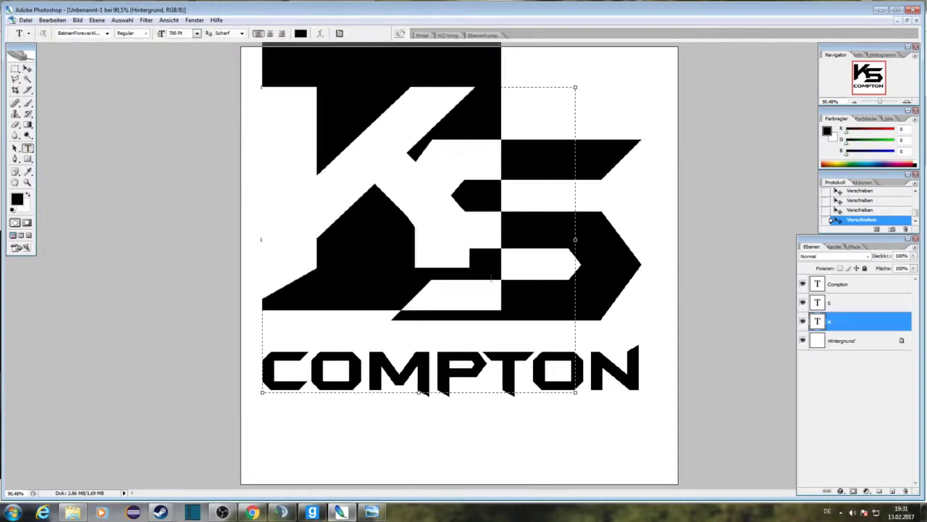
left_click(107, 33)
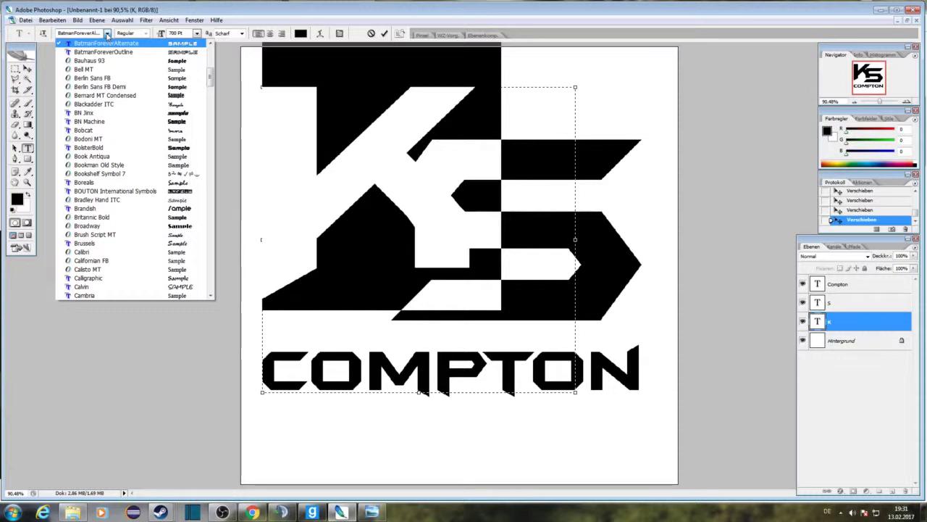
left_click(107, 34)
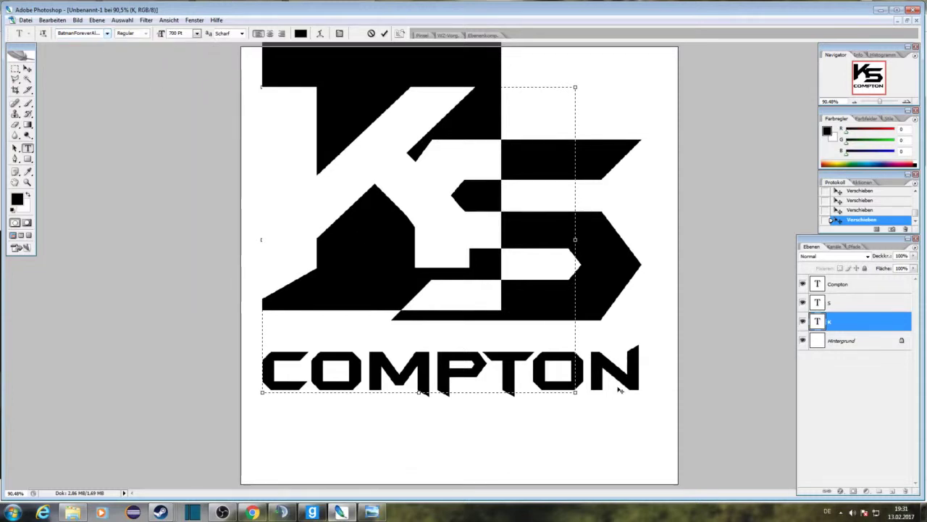
left_click(384, 33)
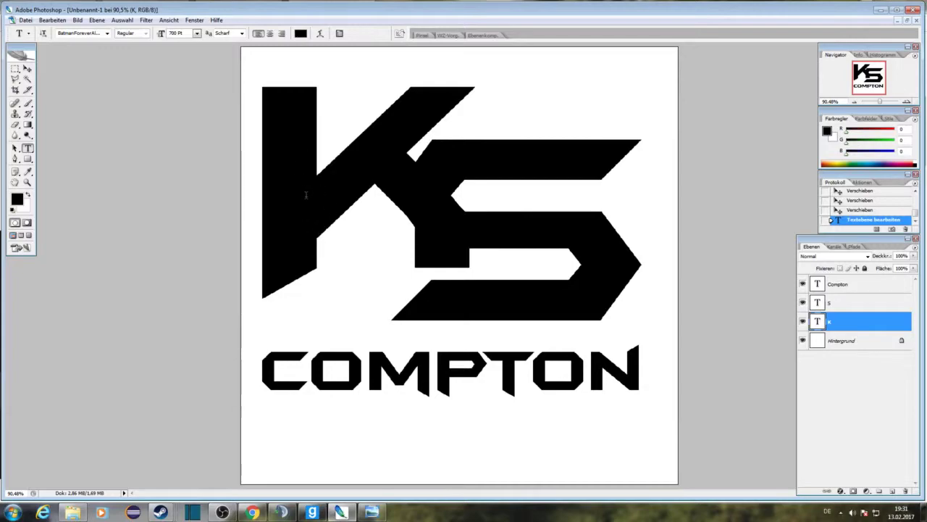
- Copy the blue galaxy wallpaper image from the browser's image results
left_click(251, 512)
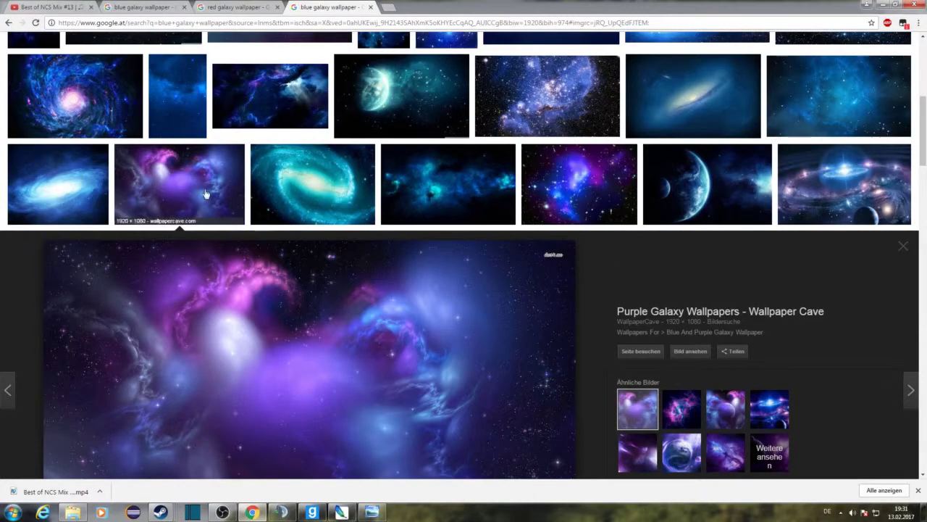
left_click(141, 7)
right_click(240, 269)
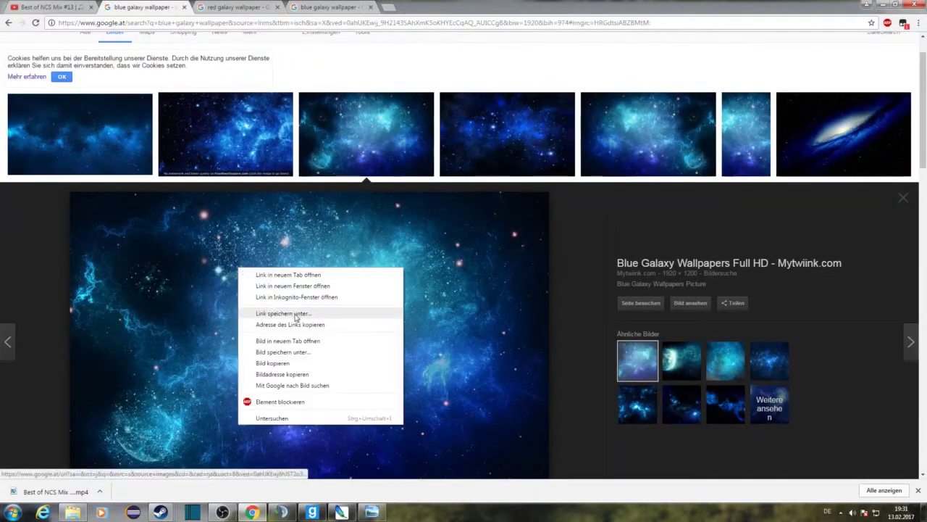
left_click(280, 363)
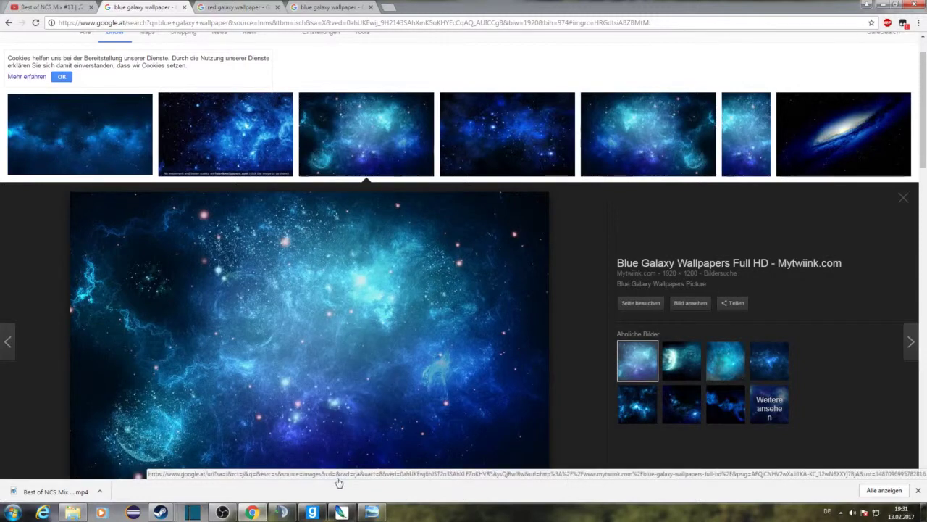
- Paste the blue galaxy image as a layer, clip it to the K, and reposition it
left_click(353, 513)
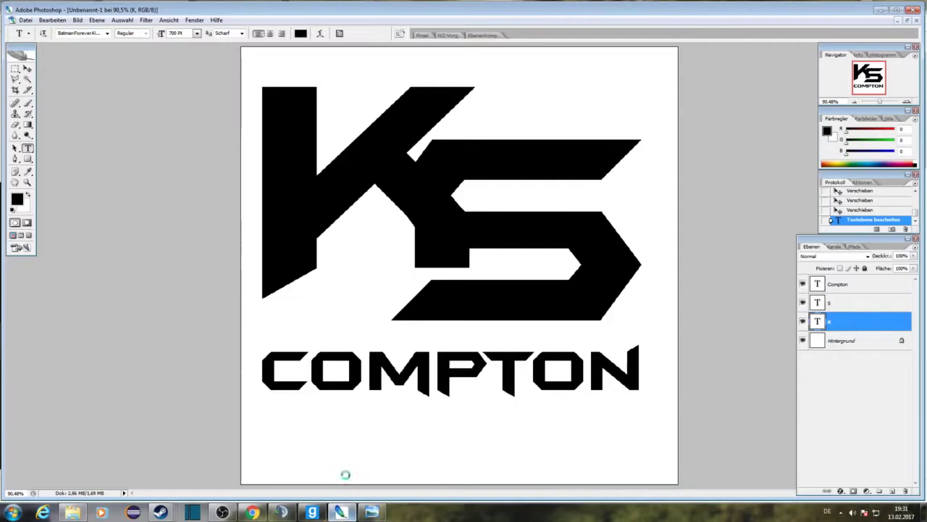
left_click(52, 20)
left_click(58, 100)
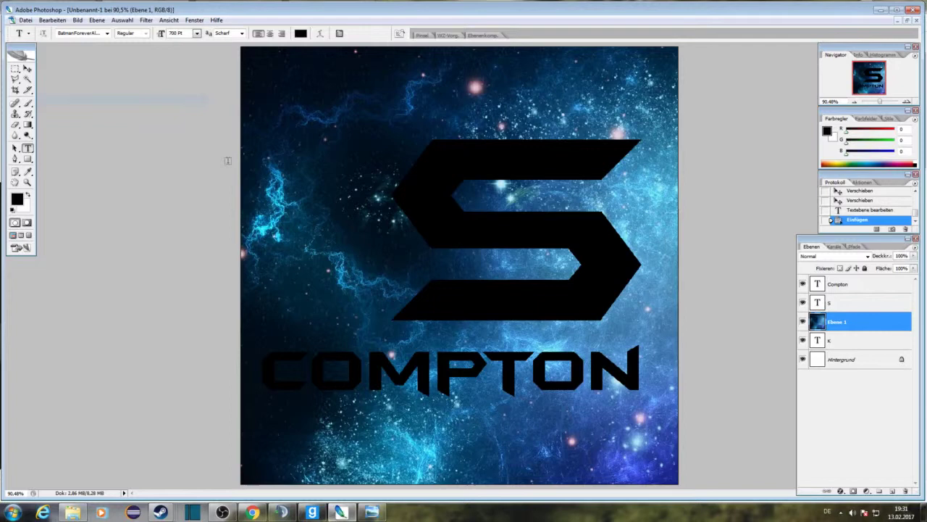
right_click(843, 323)
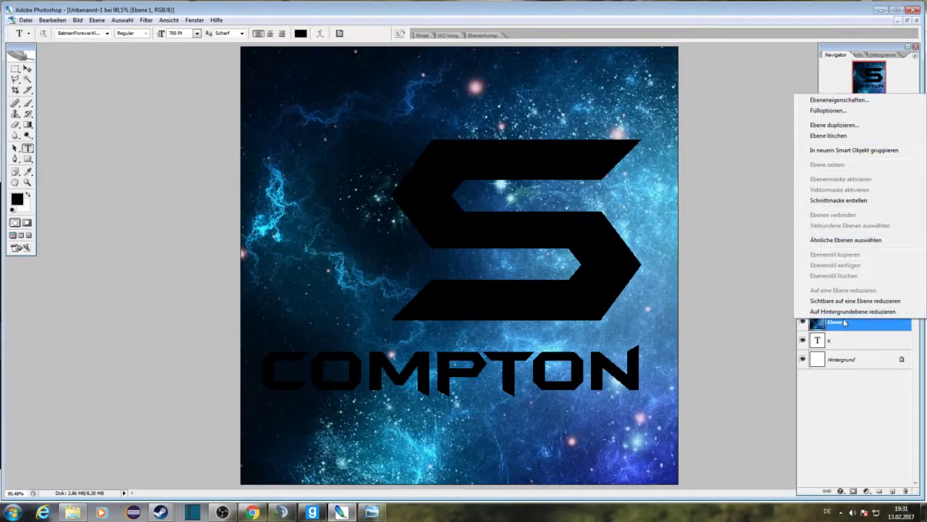
left_click(830, 202)
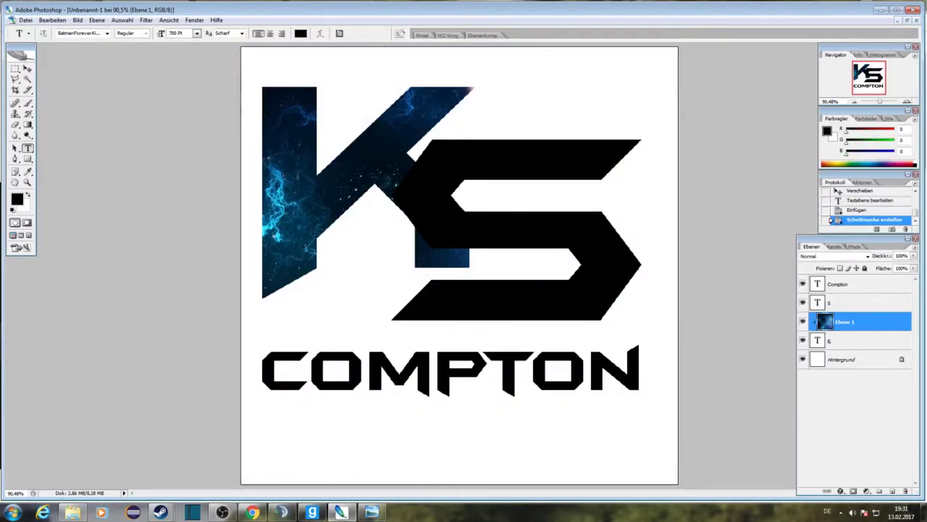
key("v")
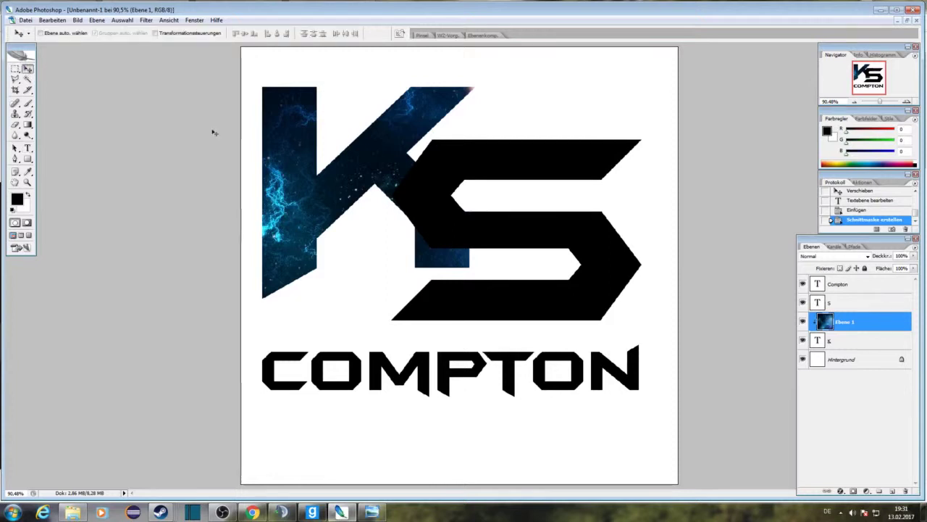
mouse_move(318, 161)
left_mouse_down()
mouse_move(289, 161)
mouse_move(330, 141)
mouse_move(303, 153)
mouse_move(311, 146)
left_mouse_up()
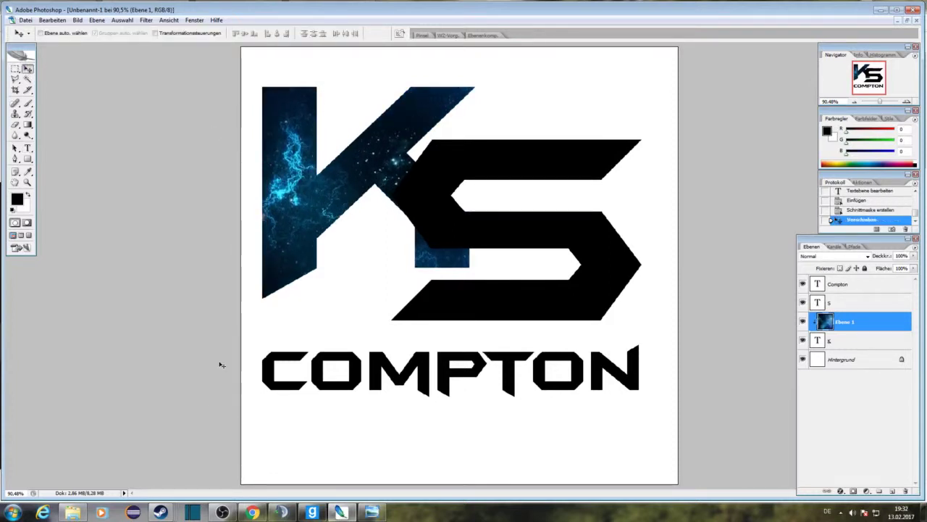
- Copy the red galaxy wallpaper image from the browser
left_click(251, 513)
left_click(212, 9)
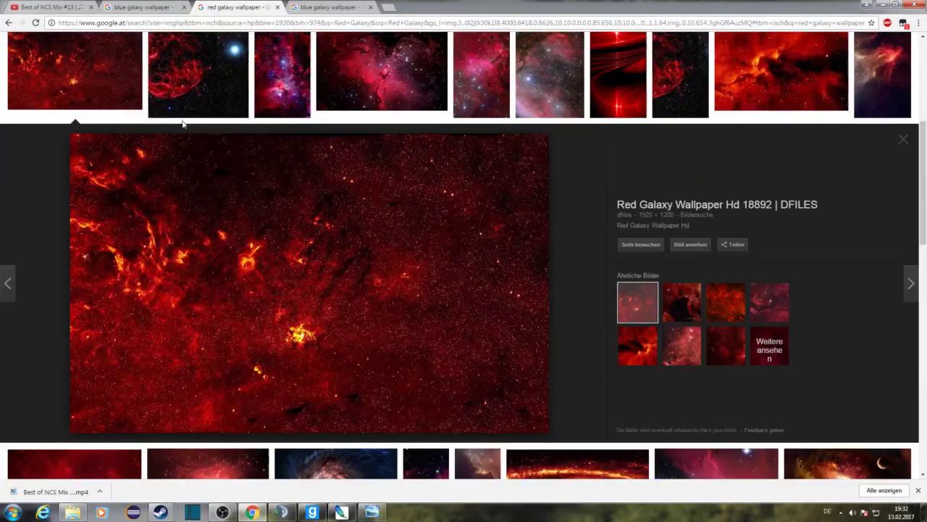
right_click(283, 270)
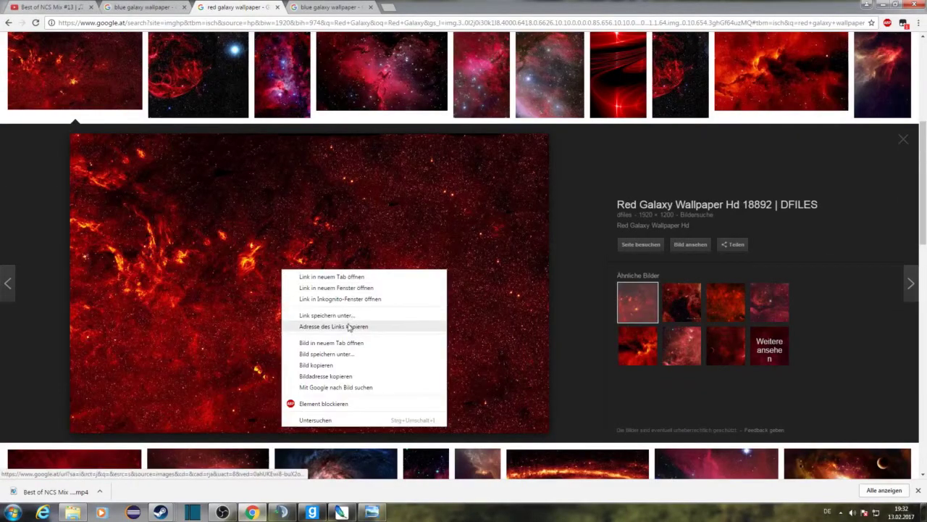
left_click(325, 365)
- Paste the red galaxy image, move it above the S layer, and clip it to the S
left_click(341, 512)
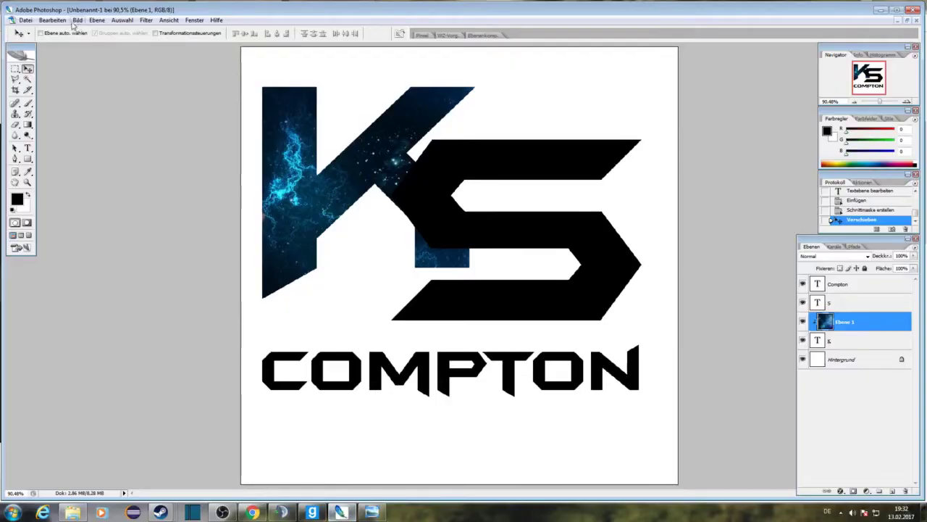
left_click(52, 19)
left_click(70, 100)
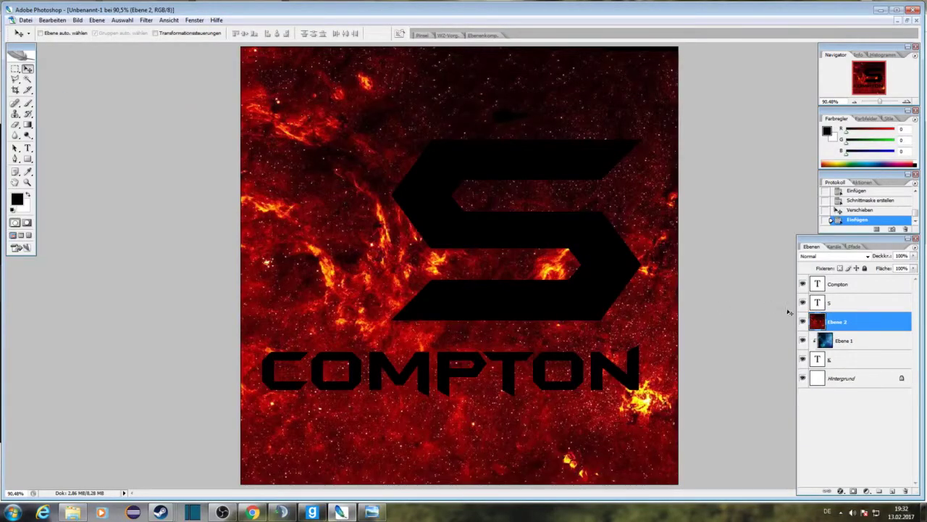
left_click_drag(850, 330, 835, 298)
right_click(834, 305)
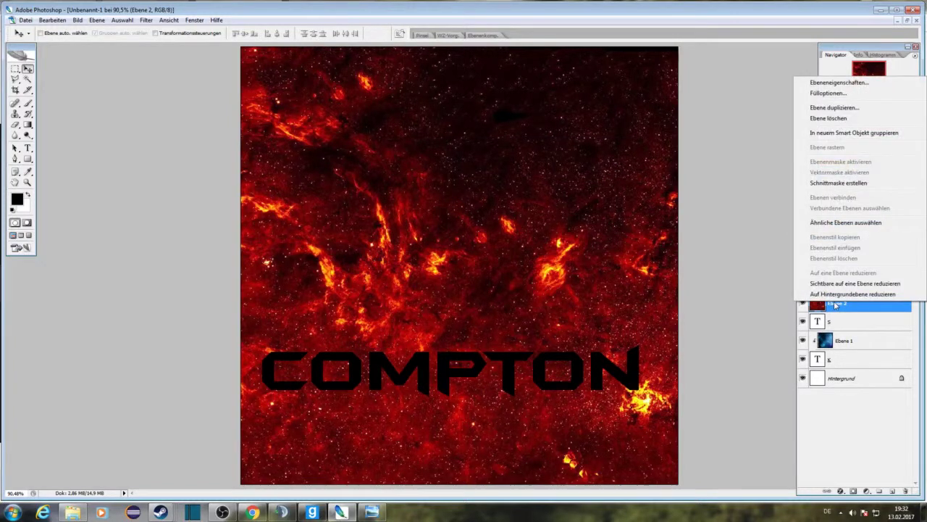
left_click(838, 183)
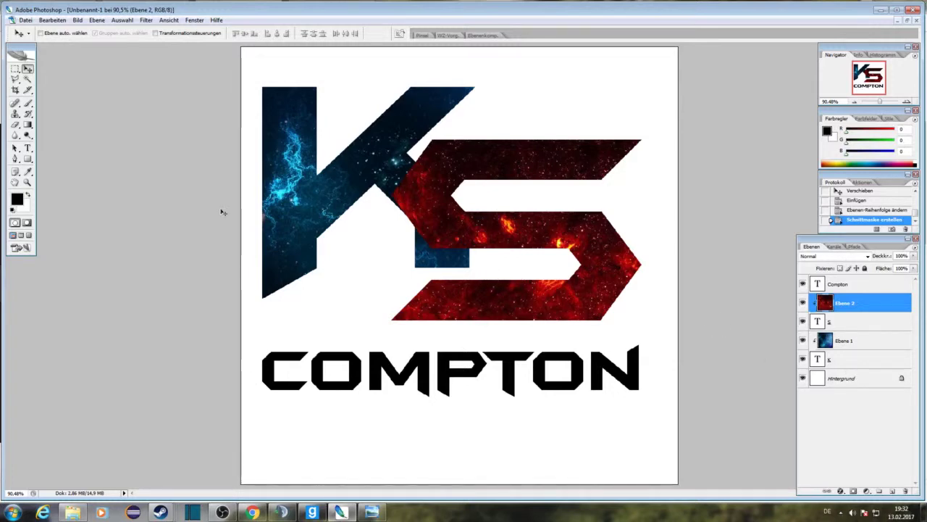
- Copy the purple galaxy wallpaper image from the browser and return to Photoshop
left_click(252, 512)
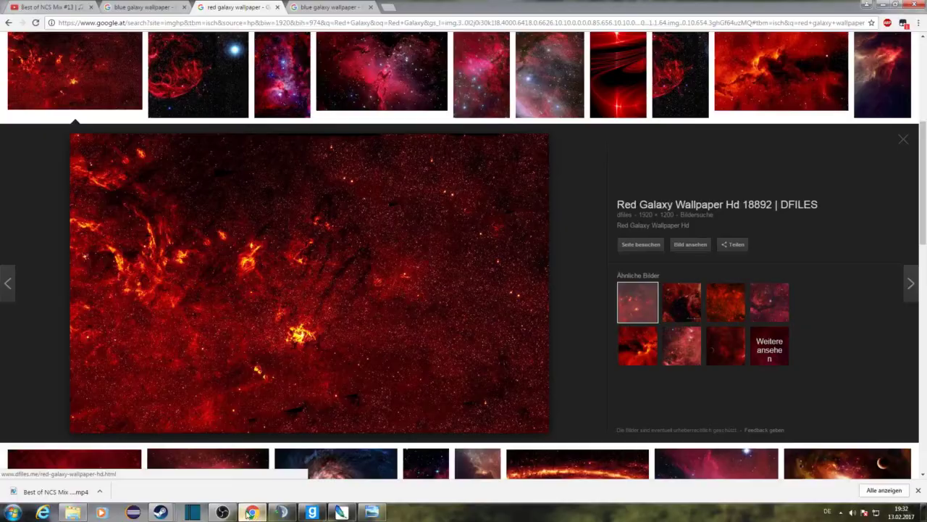
left_click(332, 6)
right_click(295, 299)
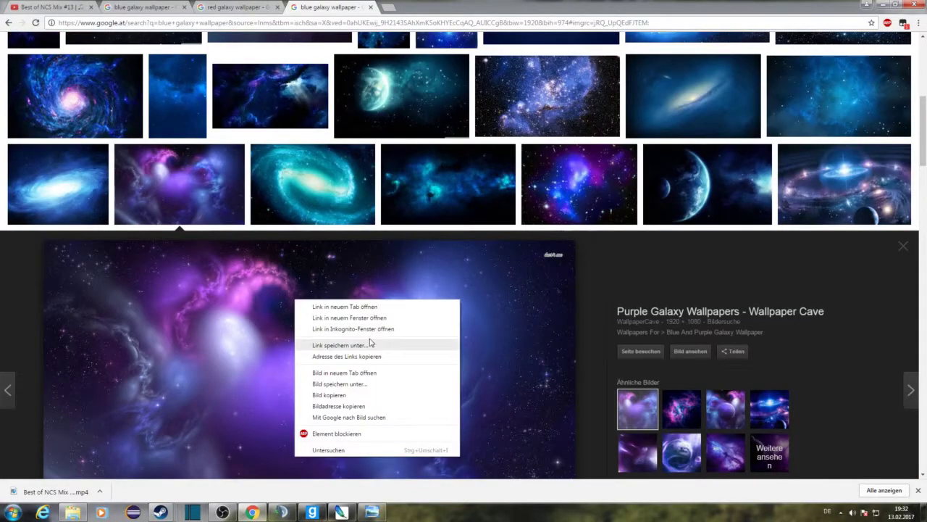
left_click(348, 397)
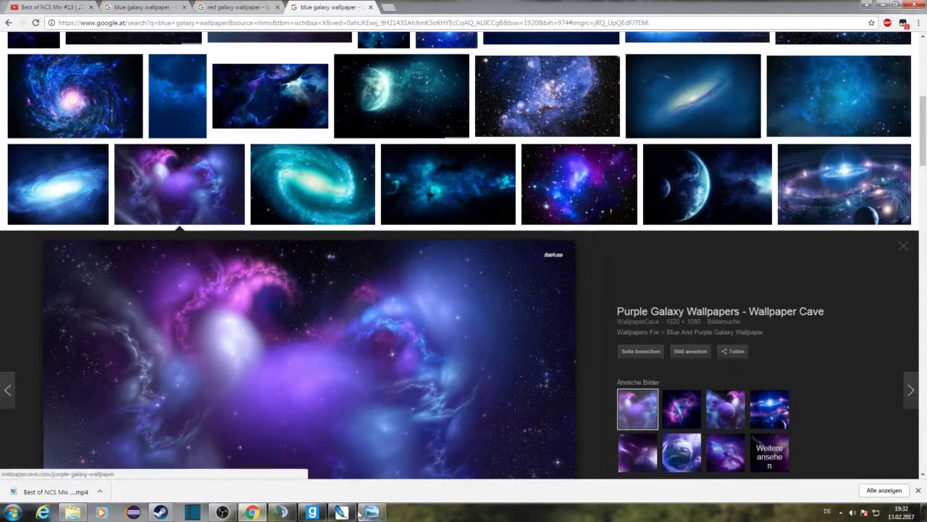
left_click(372, 513)
- Paste the purple galaxy image above the Compton layer, clip it to COMPTON, and reposition it
left_click(48, 20)
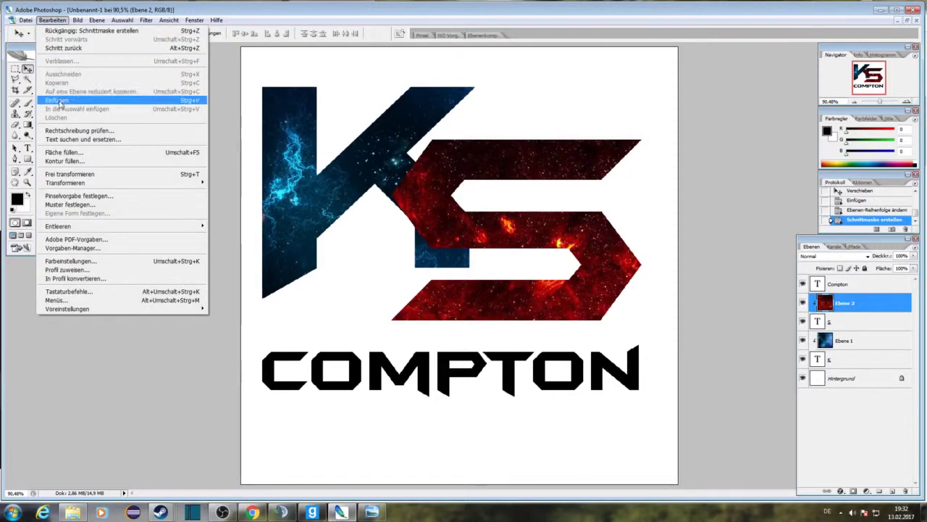
left_click(55, 93)
left_click_drag(837, 302, 837, 279)
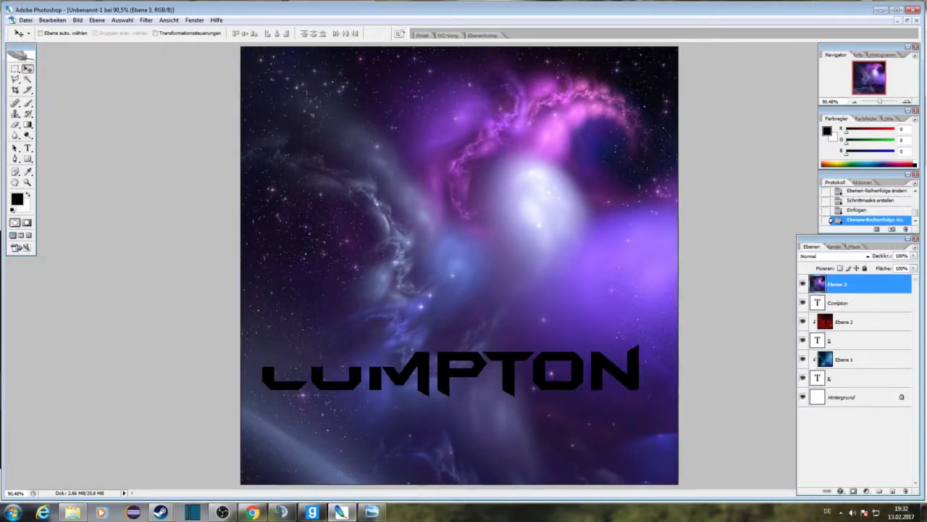
right_click(837, 284)
left_click(838, 162)
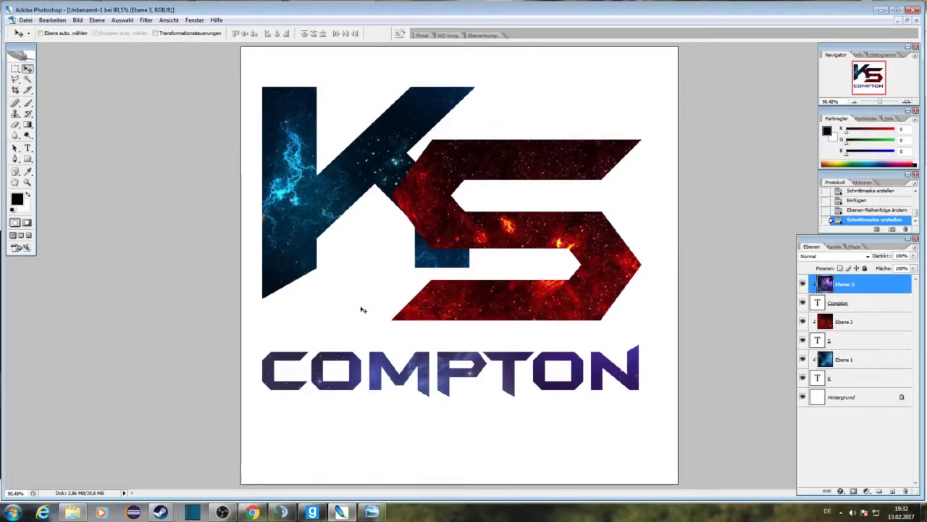
left_click_drag(326, 366, 355, 389)
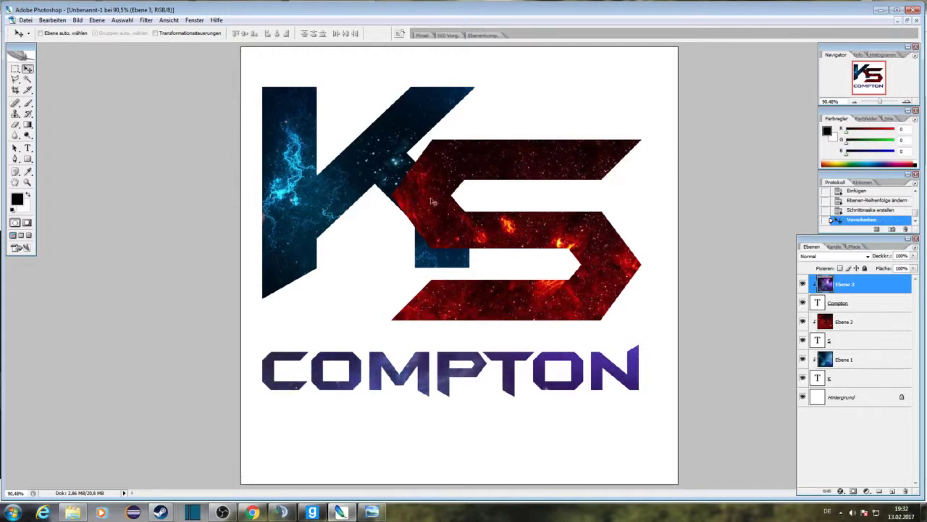
- Flatten the image into one background layer and zoom in where the S meets the K
right_click(840, 397)
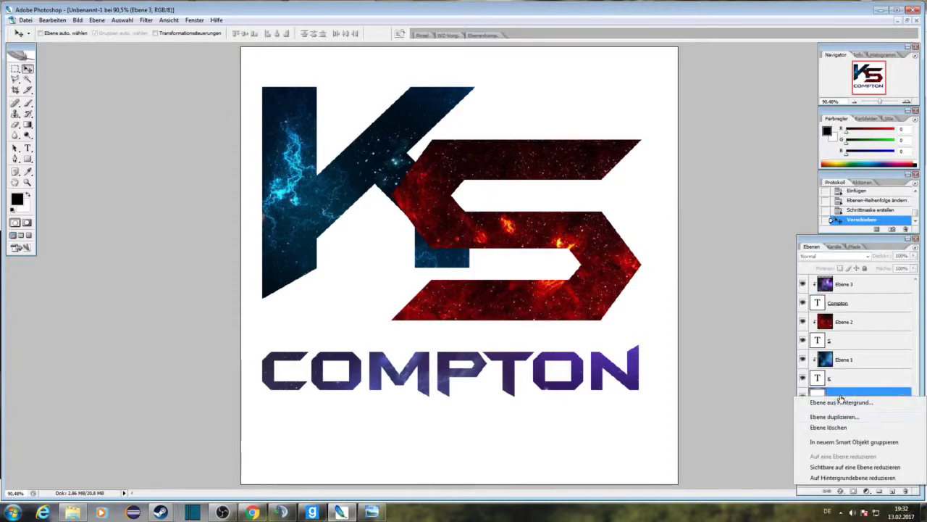
left_click(838, 479)
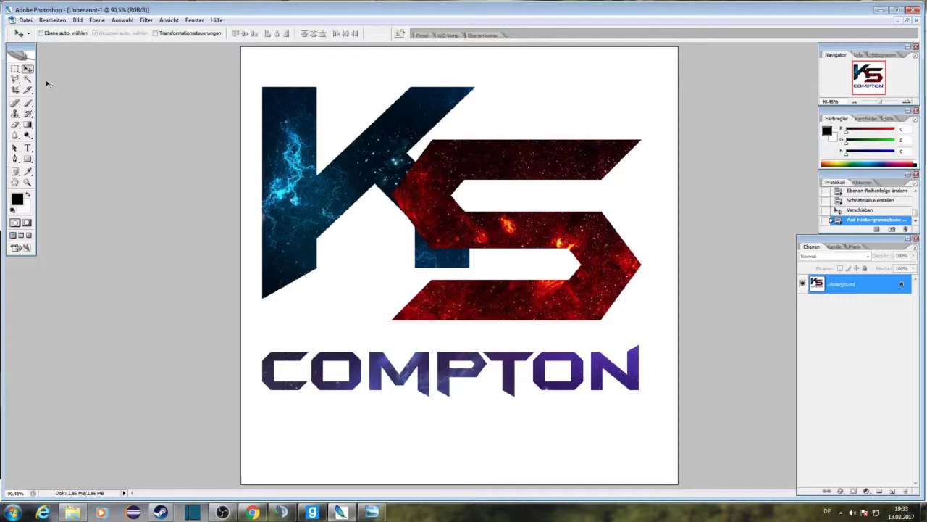
left_click_drag(15, 79, 65, 77)
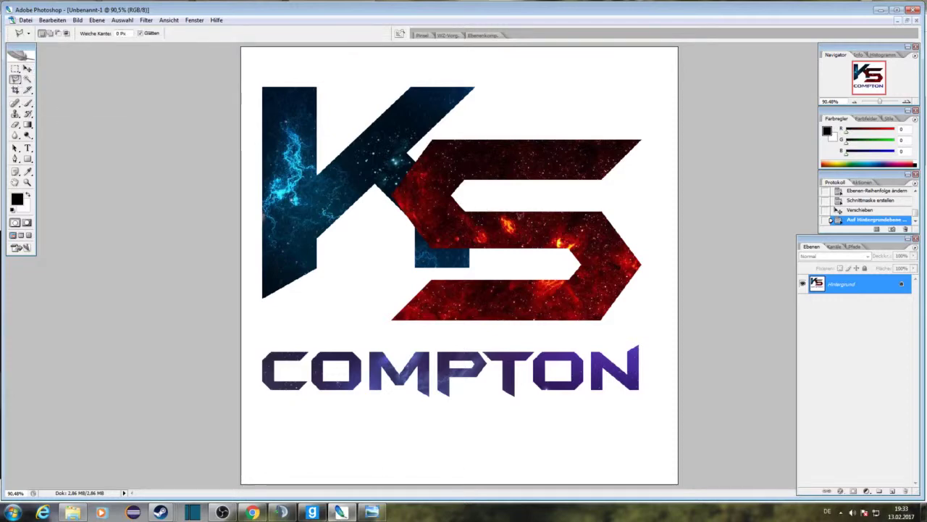
left_click(888, 103)
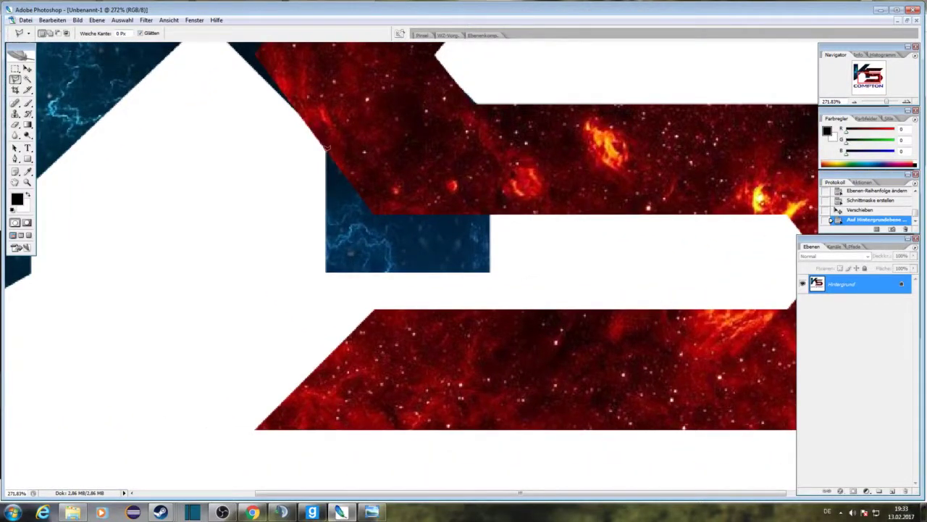
- Select a thin strip along the S's edge with the Polygonal Lasso and delete it to white
left_click(328, 155)
left_click(375, 211)
left_click(326, 146)
left_click(374, 212)
left_click(491, 215)
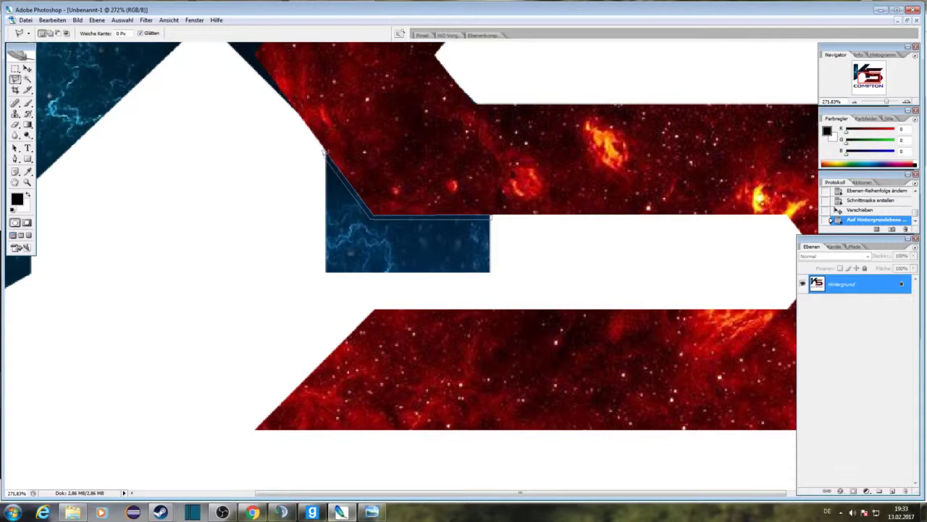
left_click(326, 147)
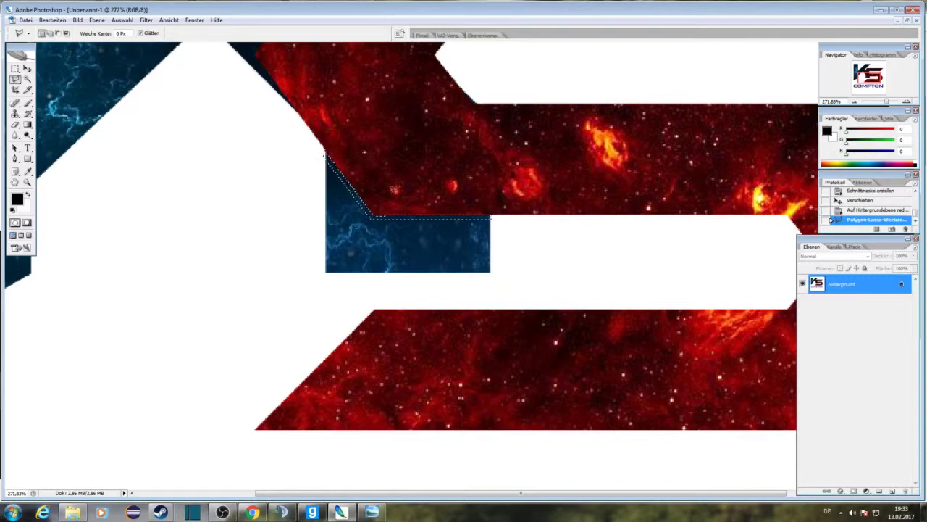
key("Delete")
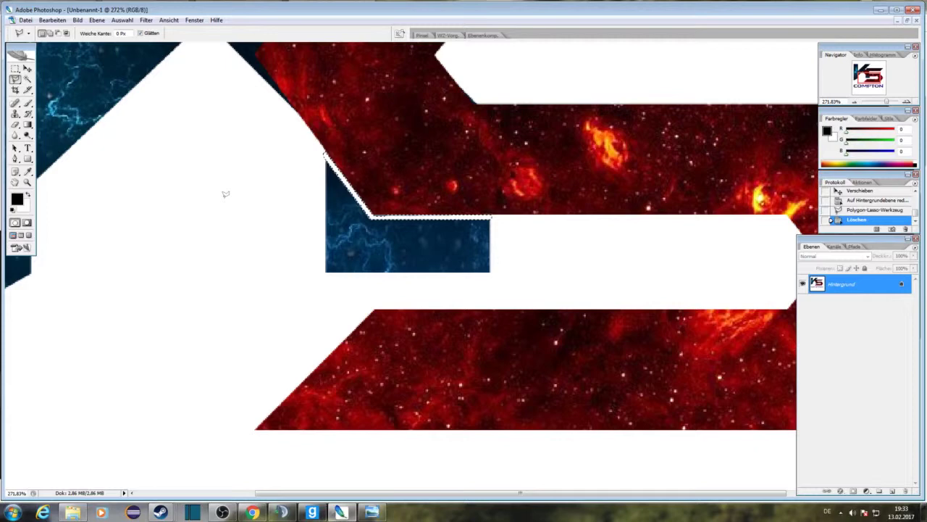
- Cut another sliver along the red/blue border to leave a white gap
key("v")
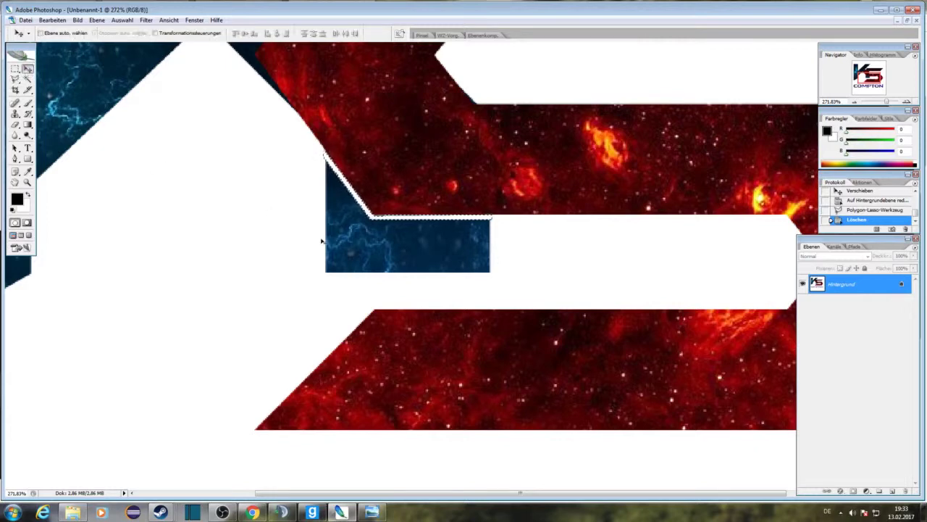
scroll(274, 210, "down", 1)
scroll(273, 218, "up", 6)
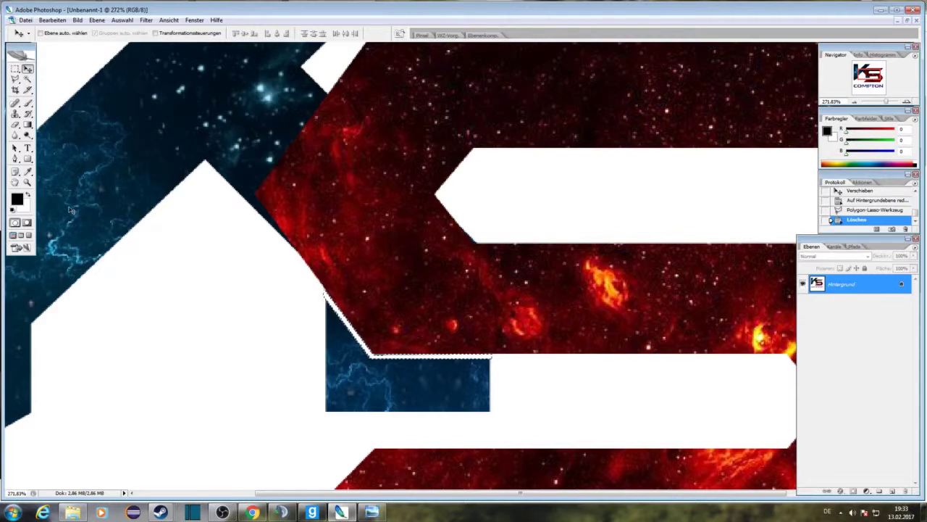
left_click(16, 79)
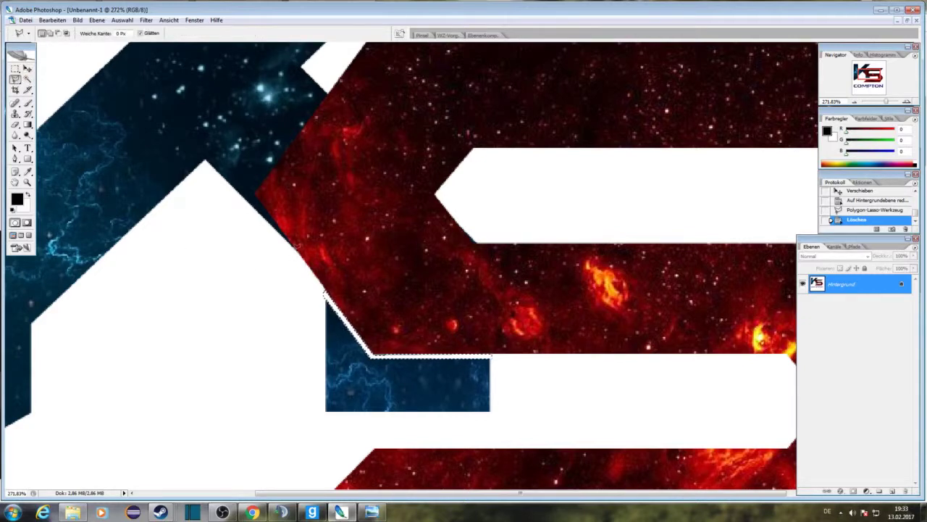
key("ctrl+d")
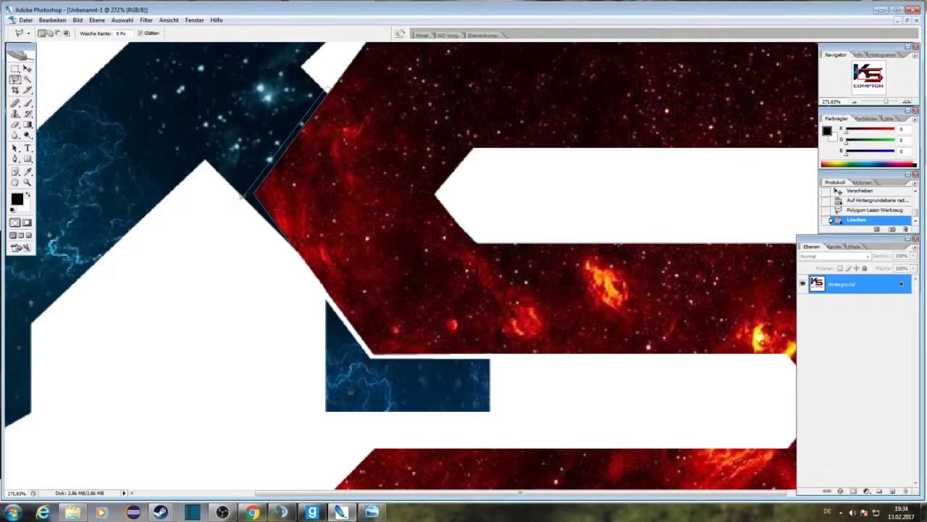
left_click(241, 197)
double_click(297, 246)
key("Delete")
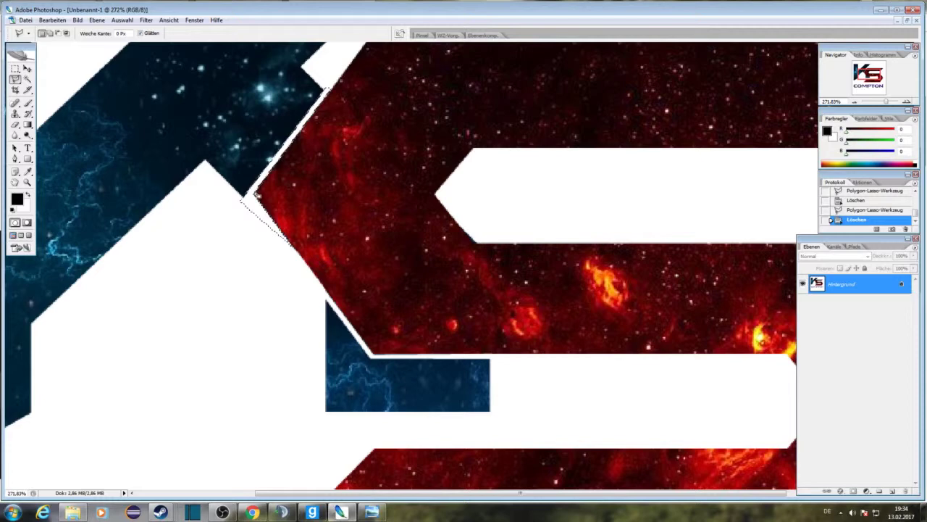
left_click(258, 203)
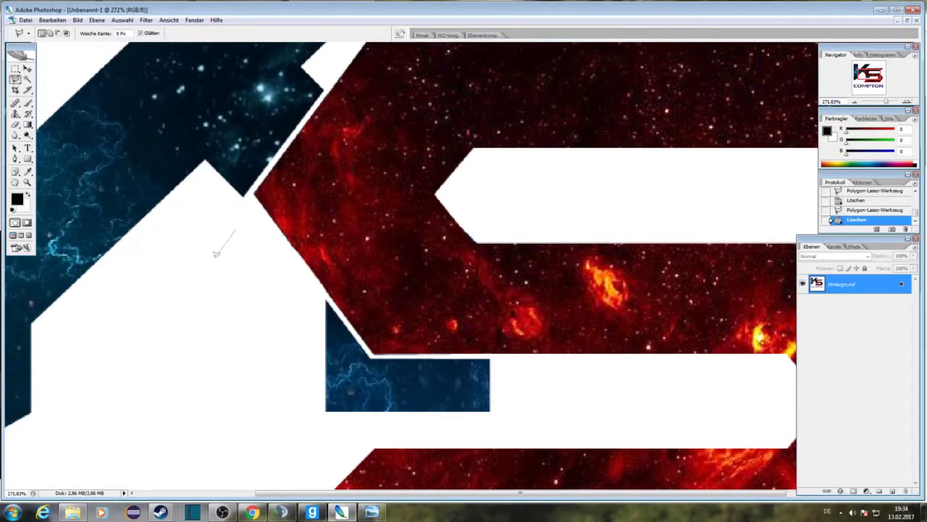
scroll(216, 253, "up", 3)
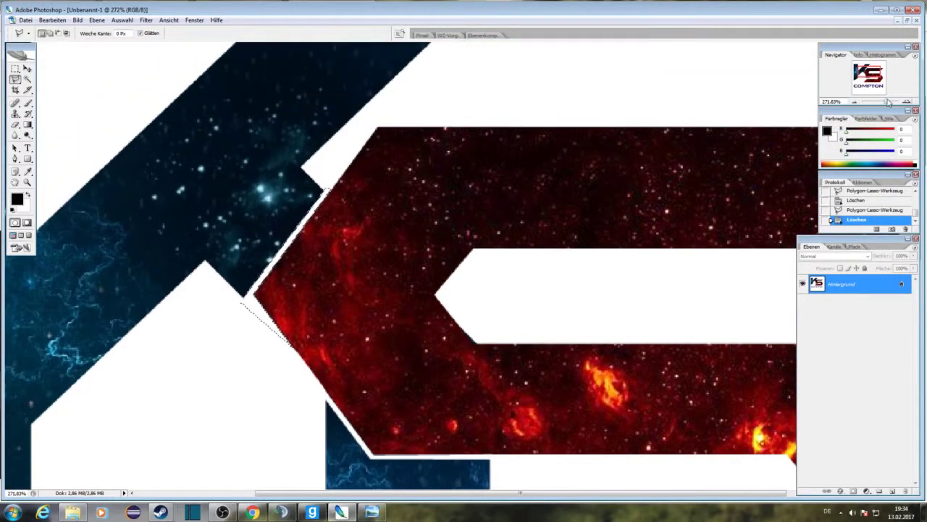
- Cut a triangle off the K's upper arm tip and shift it slightly up-right
left_click_drag(889, 103, 883, 103)
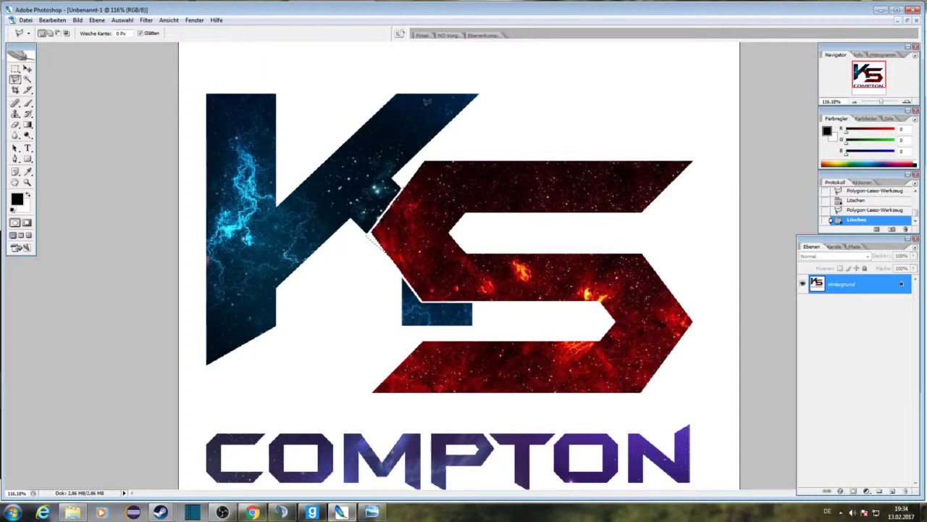
left_click(427, 80)
left_click(476, 155)
left_click(521, 69)
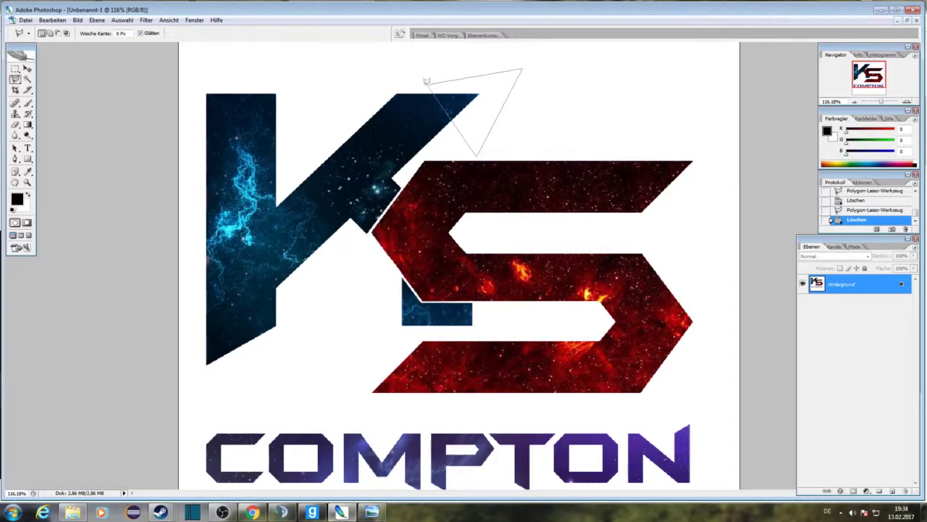
left_click(428, 80)
key("v")
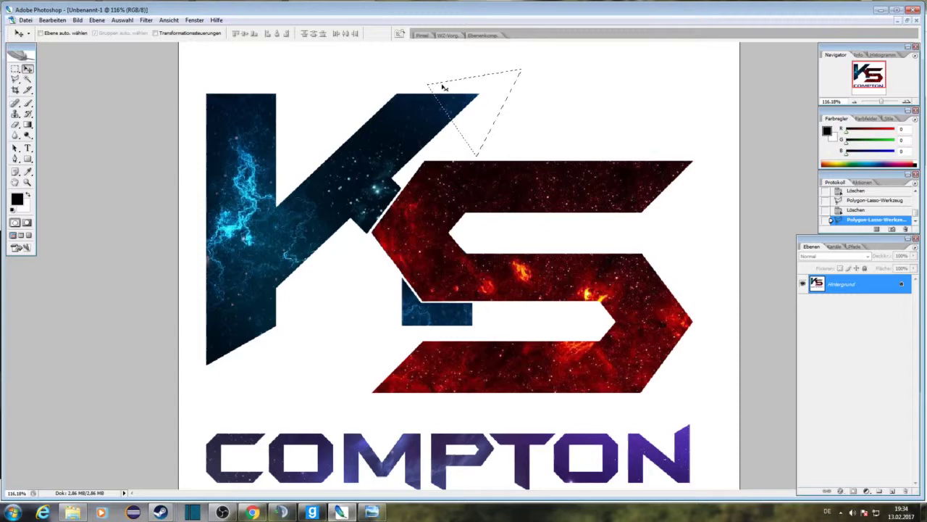
left_click_drag(473, 95, 478, 93)
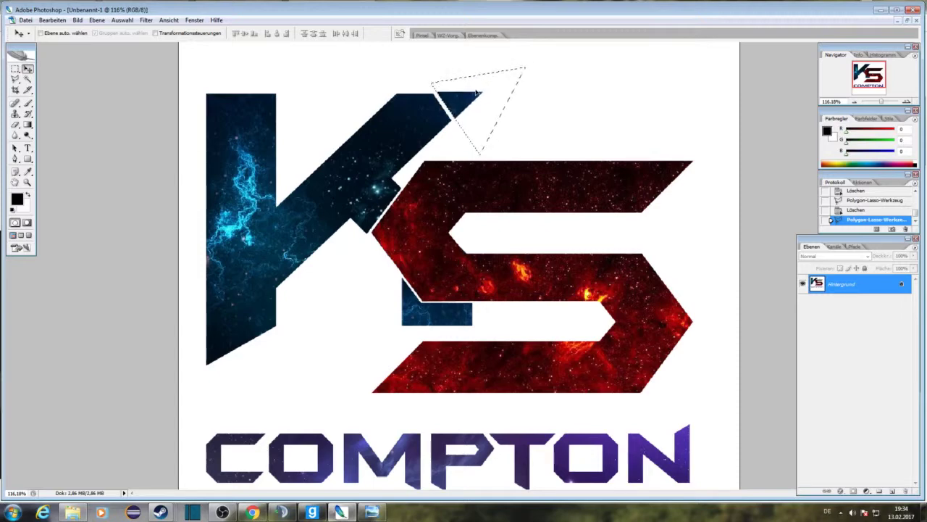
left_click(15, 78)
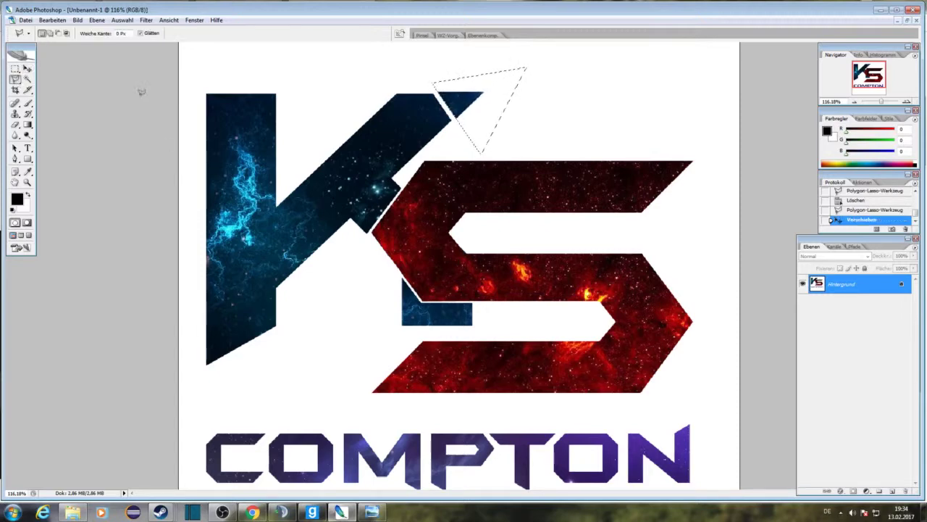
- Cut shards from the K's top-left and lower-left corners, nudging each to open cracks
left_click(220, 81)
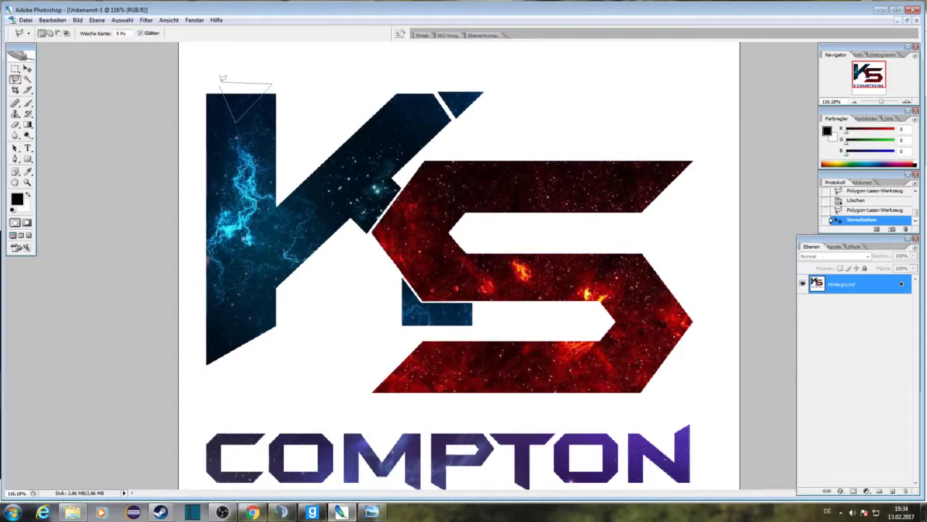
left_click(220, 81)
left_click(28, 68)
left_click_drag(228, 87, 234, 81)
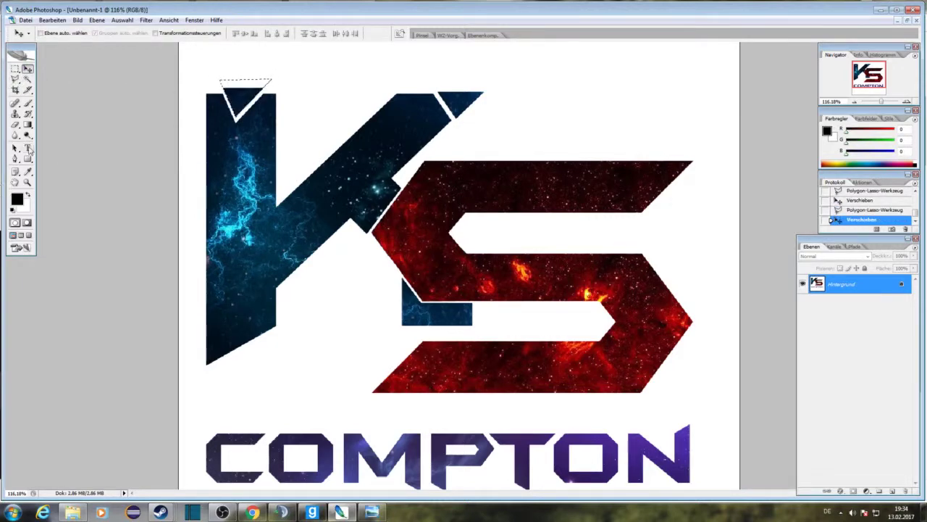
left_click(15, 78)
left_click(198, 315)
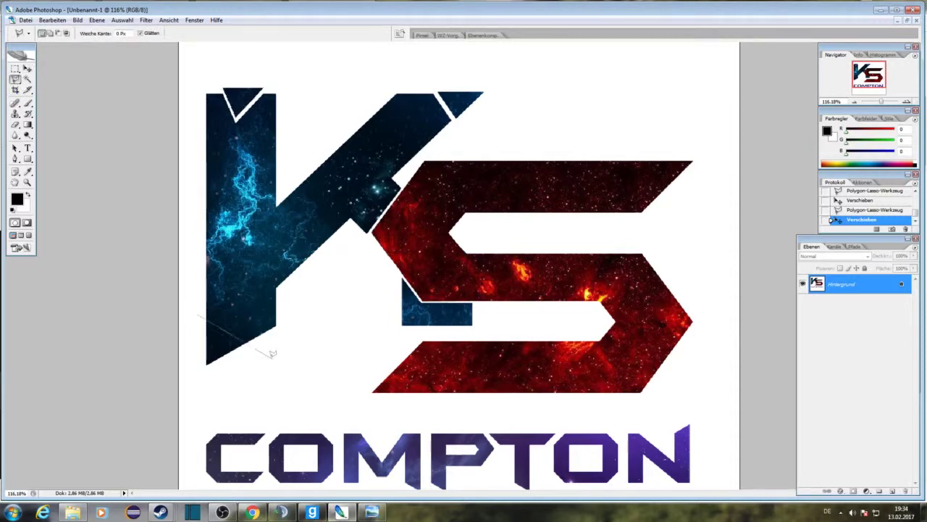
left_click(196, 384)
left_click(199, 312)
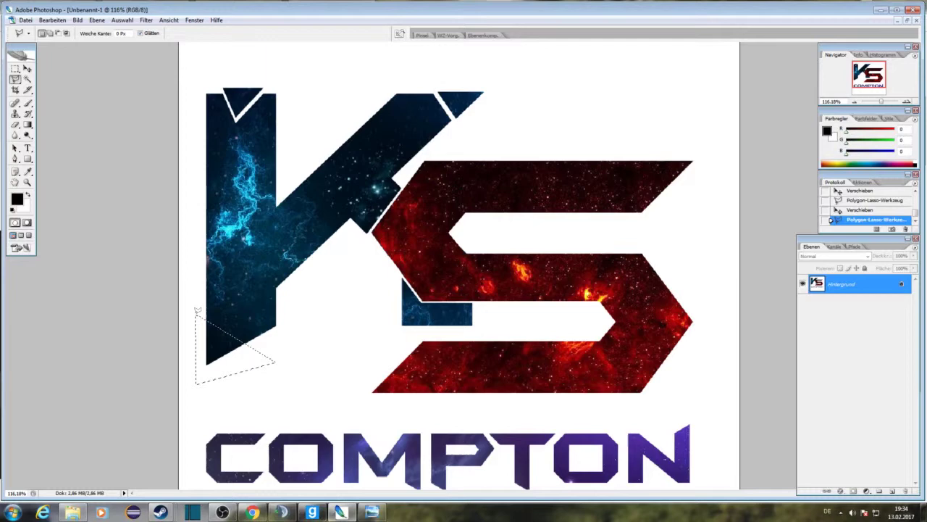
left_click(27, 69)
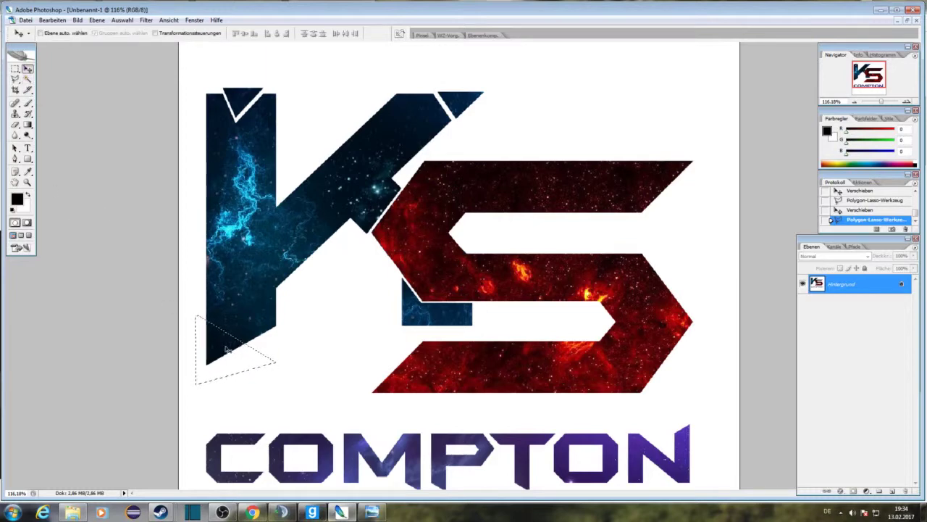
left_click_drag(227, 347, 224, 354)
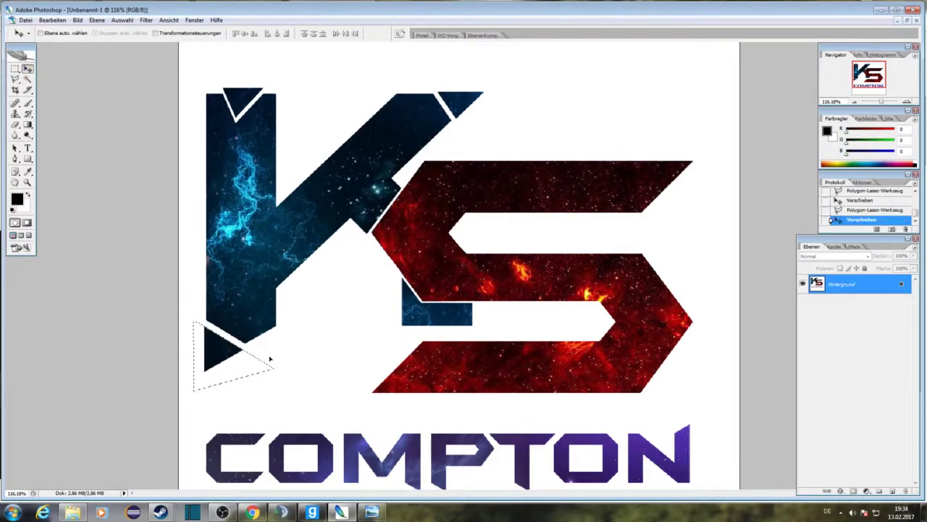
scroll(421, 442, "down", 1)
scroll(421, 442, "down", 2)
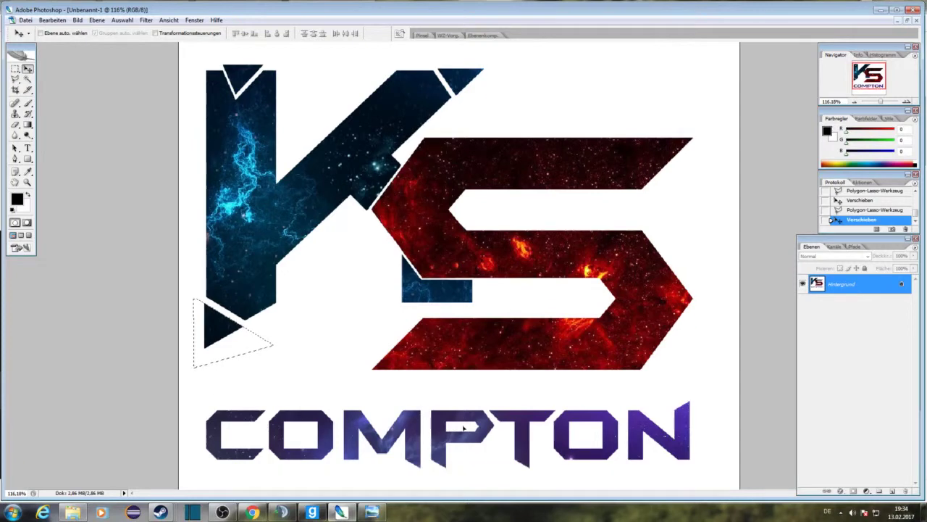
- Cut a triangular shard at the S's lower-left tip and nudge it left and down
left_click(15, 79)
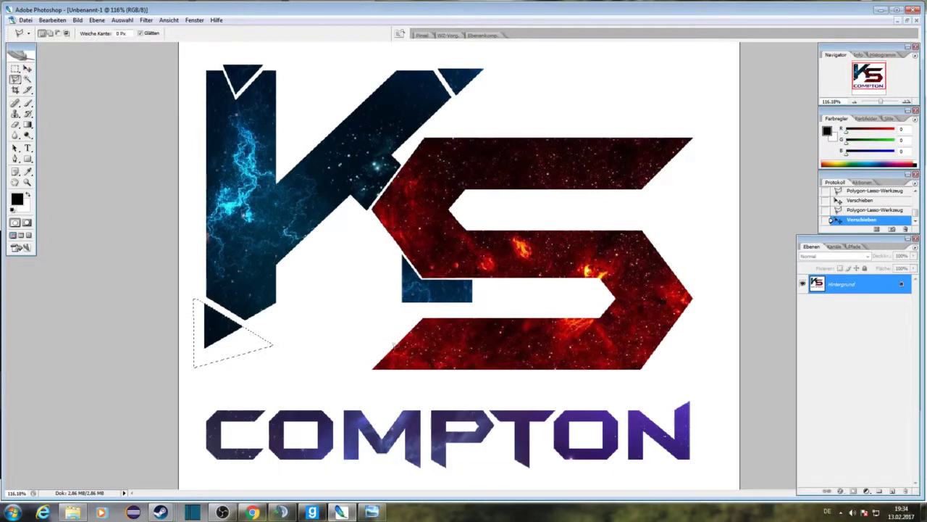
left_click(390, 339)
left_click(350, 387)
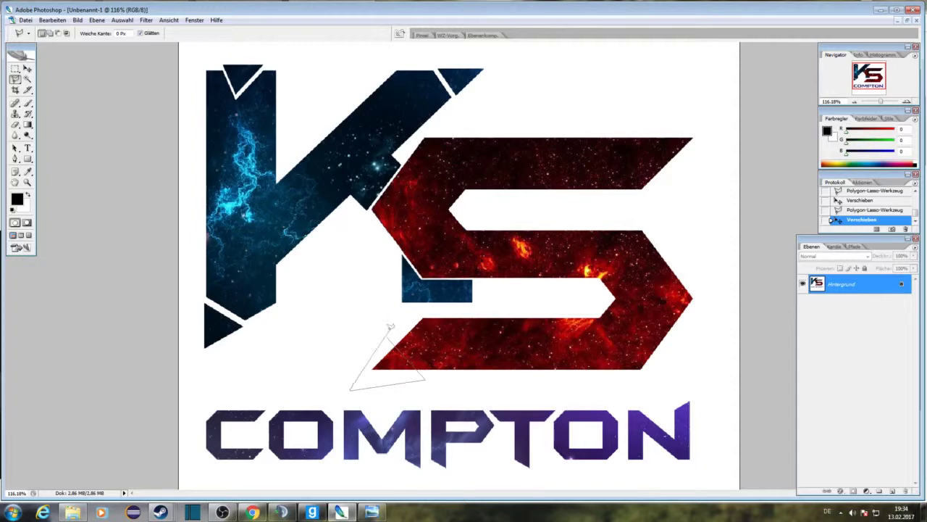
left_click(389, 334)
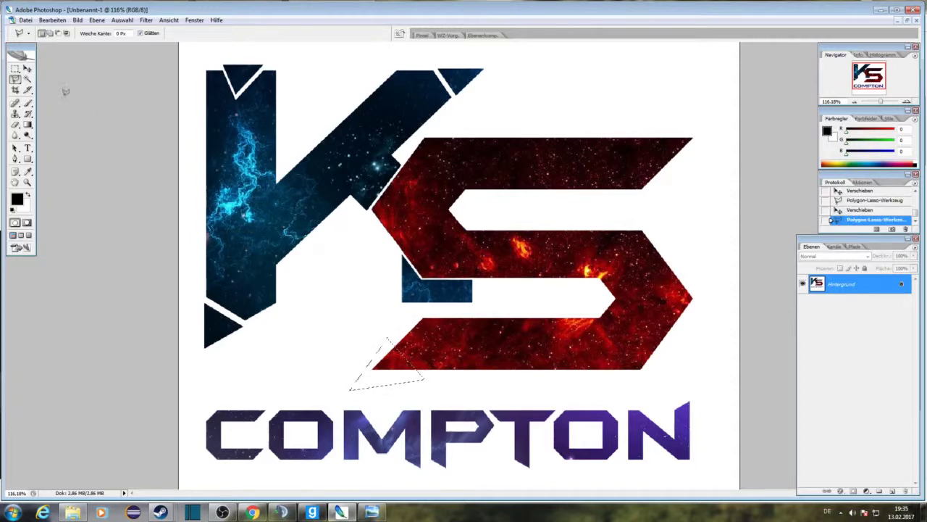
left_click(27, 68)
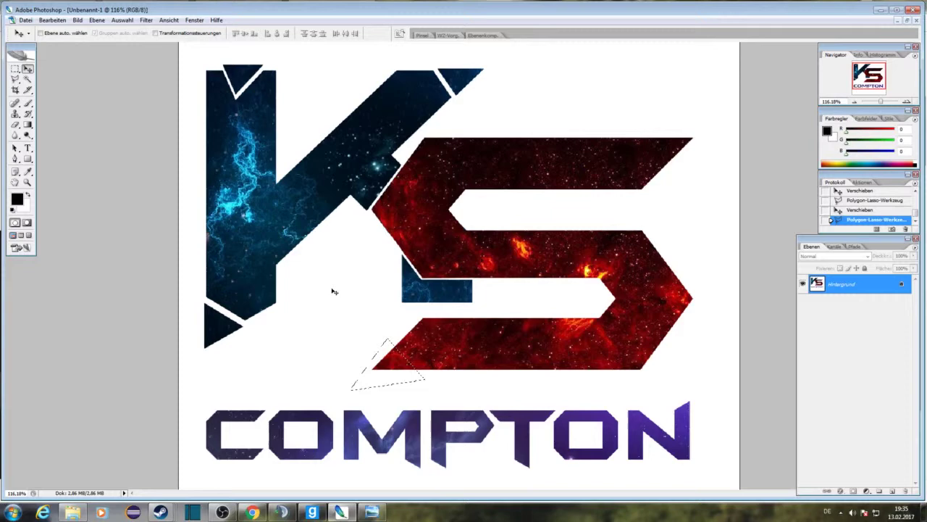
left_click_drag(391, 365, 386, 370)
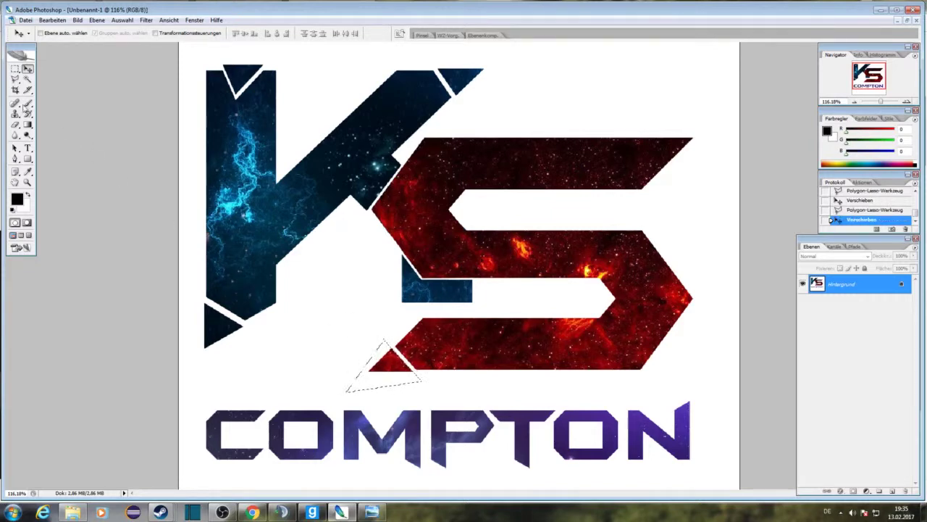
- Cut a triangular shard at the S's top right and shift it slightly up-left
left_click(14, 80)
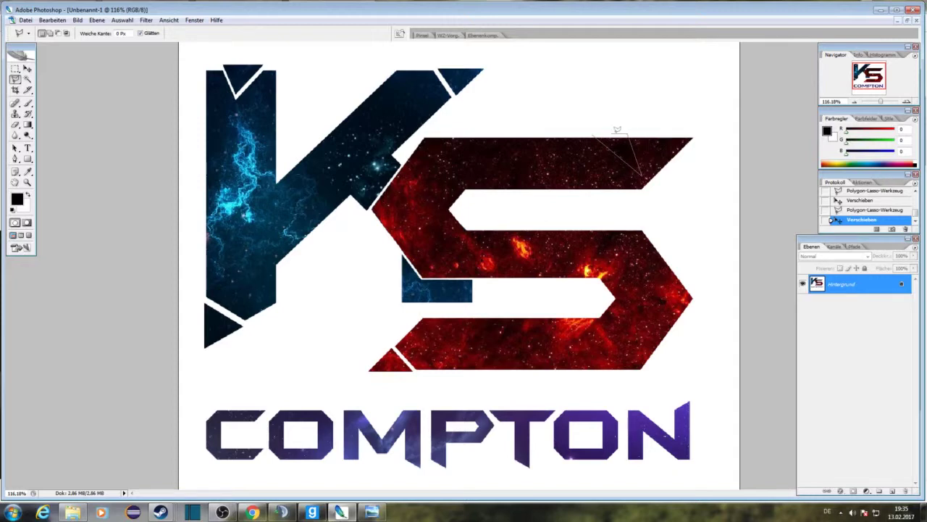
left_click(596, 133)
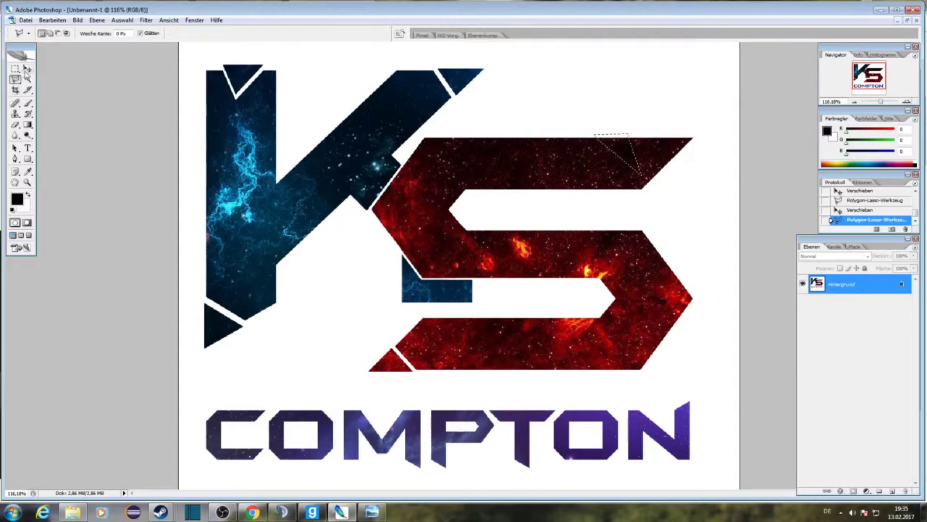
left_click(38, 74)
key("Escape")
left_click(30, 71)
left_click_drag(616, 141, 606, 131)
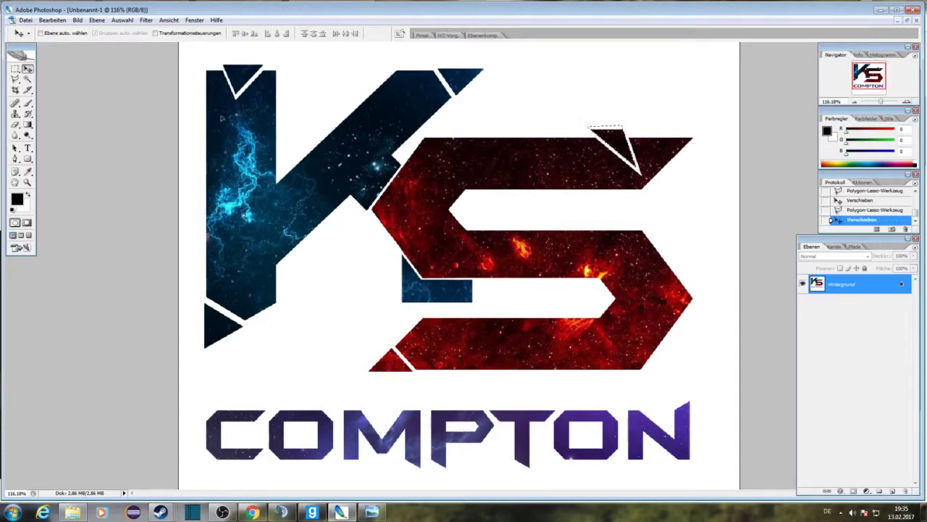
- Cut and offset shards at the K's notch and the S's right notch
left_click(14, 80)
key("ctrl+d")
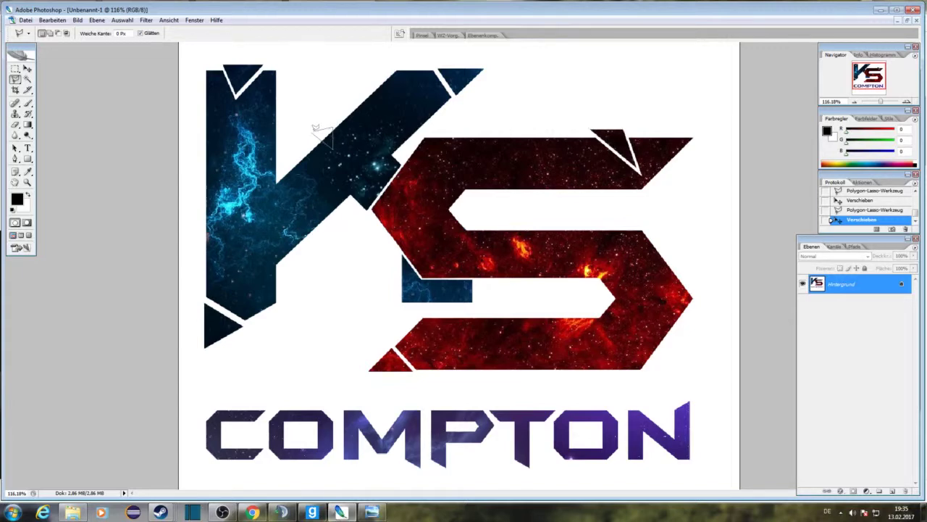
left_click(314, 130)
left_click(27, 69)
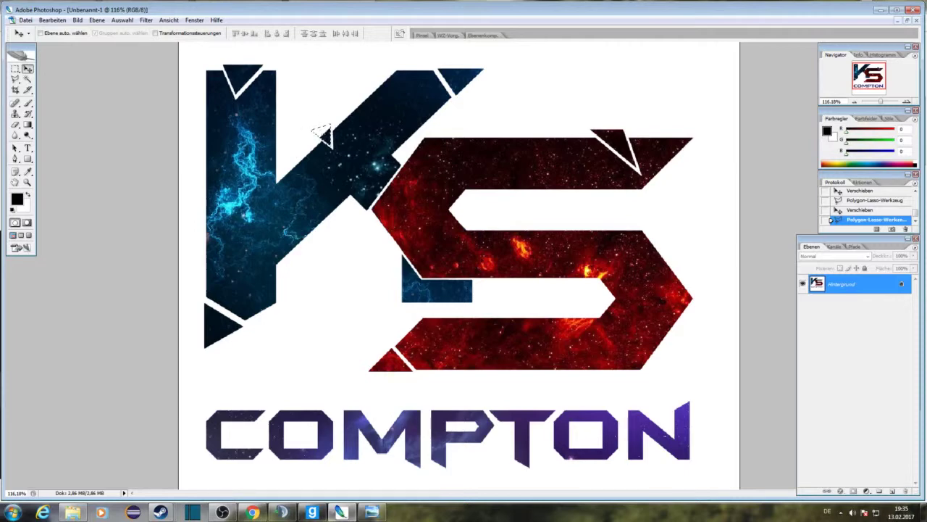
left_click_drag(324, 136, 324, 137)
key("l")
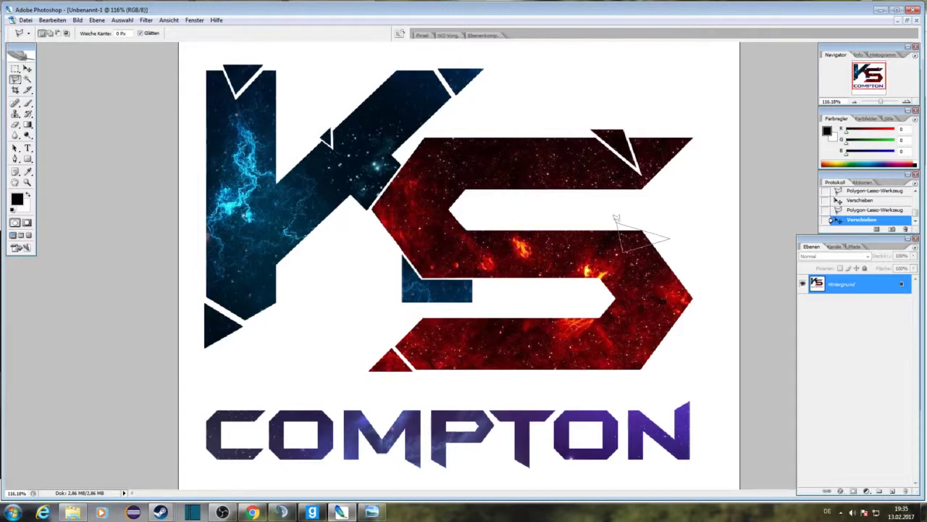
key("Escape")
left_click(615, 220)
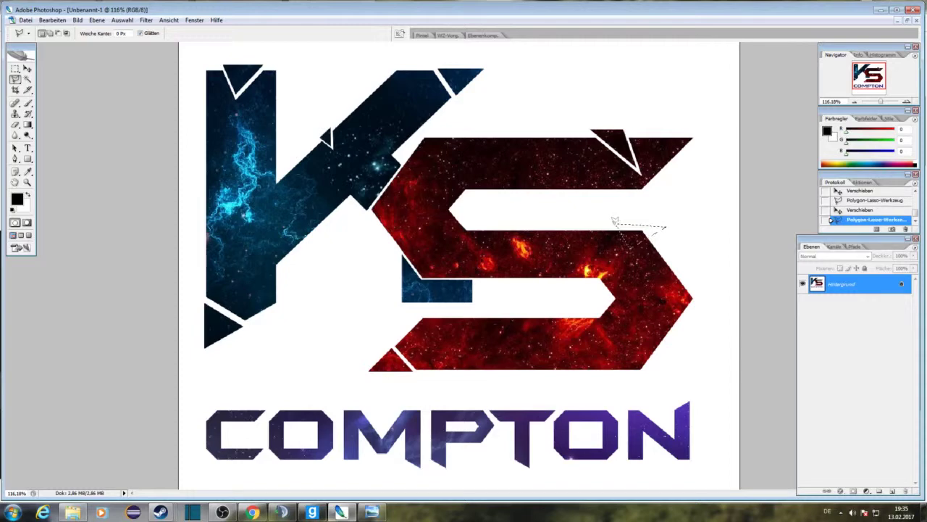
left_click(26, 68)
left_click_drag(641, 227, 632, 231)
- Cut a triangle at the S's bottom edge and push it slightly down
key("l")
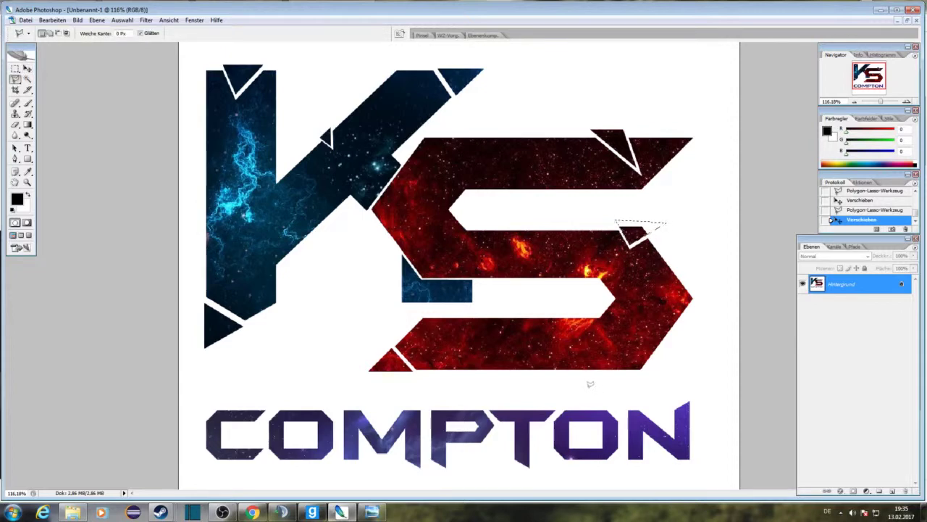
left_click(582, 387)
left_click(632, 398)
left_click(581, 386)
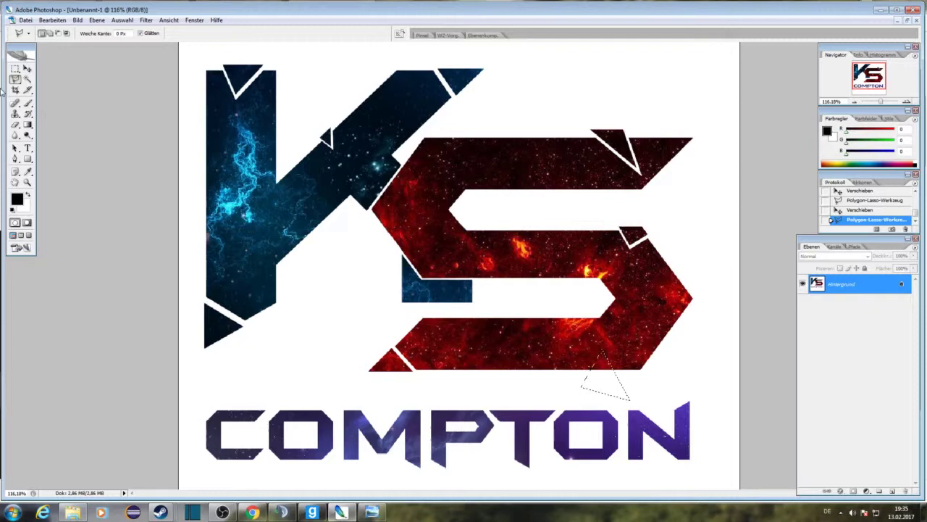
left_click(28, 69)
left_click_drag(600, 379, 602, 382)
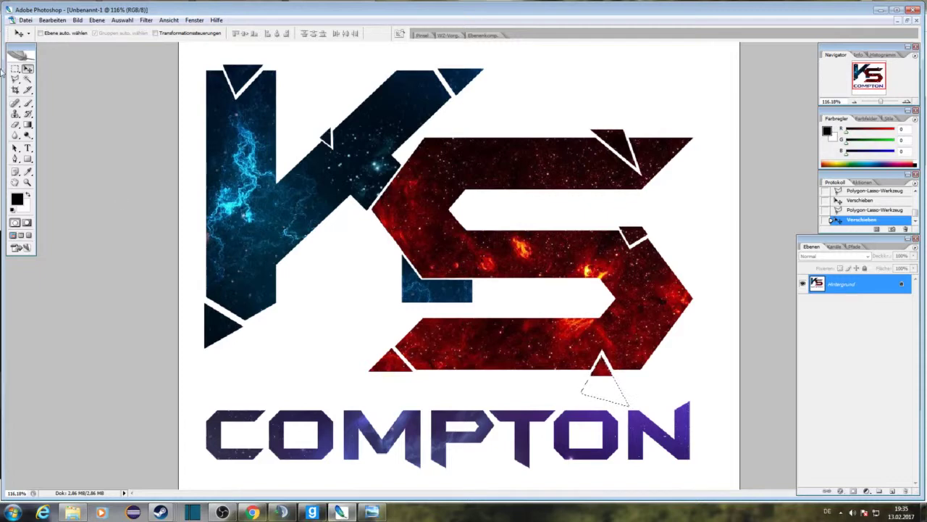
- Cut a shard where the K meets the S and offset it down-left
key("l")
key("ctrl+d")
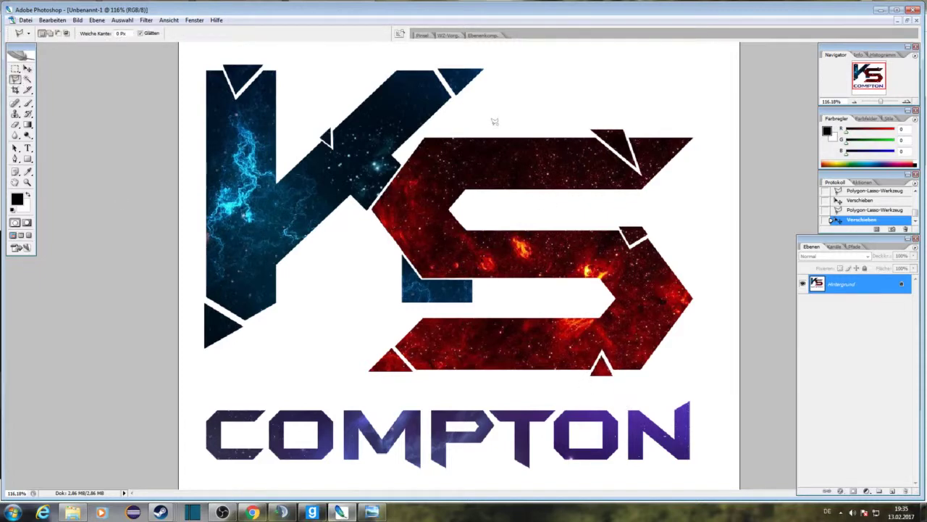
key("ctrl+shift+d")
scroll(324, 249, "up", 2)
scroll(324, 248, "down", 3)
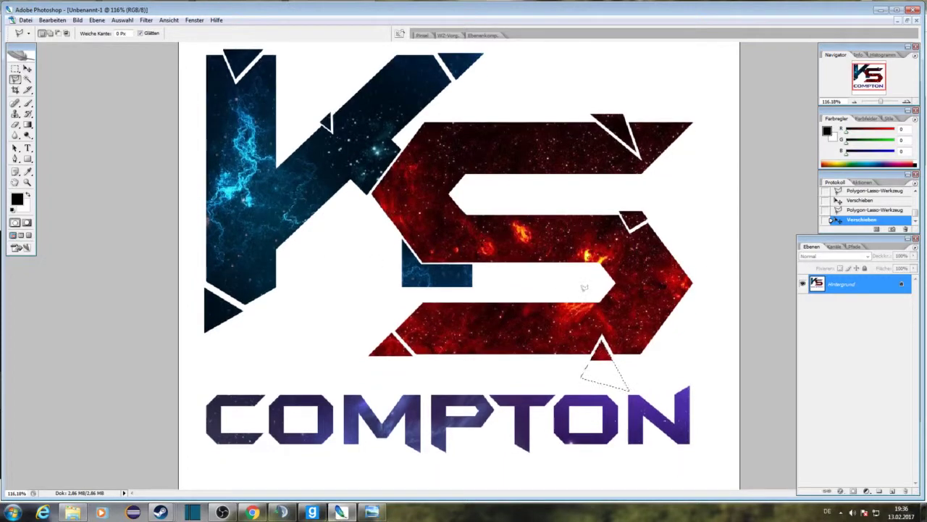
left_click(366, 221)
left_click(368, 220)
key("v")
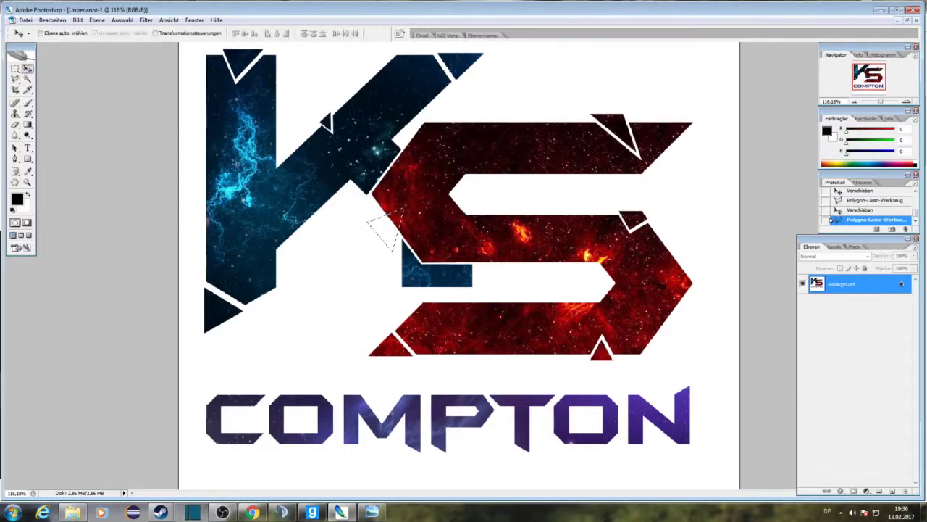
left_click_drag(387, 231, 380, 239)
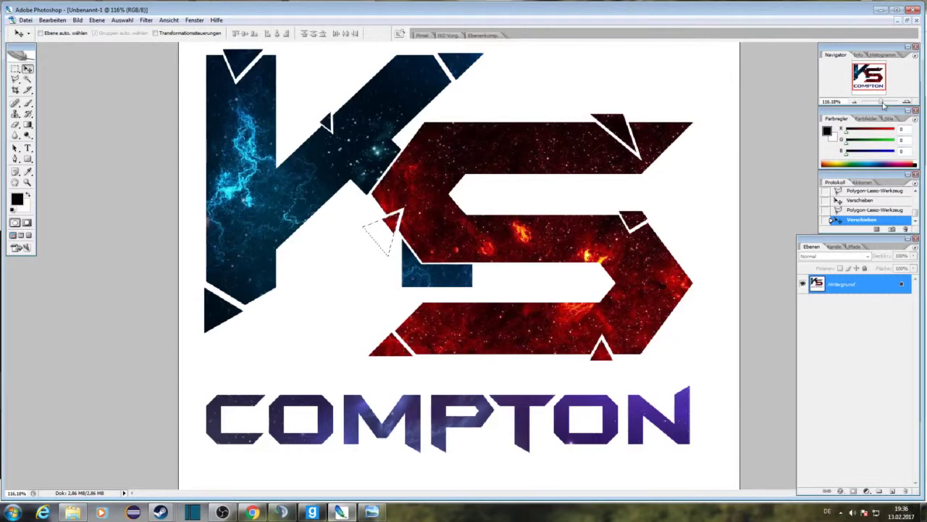
- Zoom out and choose to convert the Hintergrund background into a layer
left_click_drag(883, 103, 881, 103)
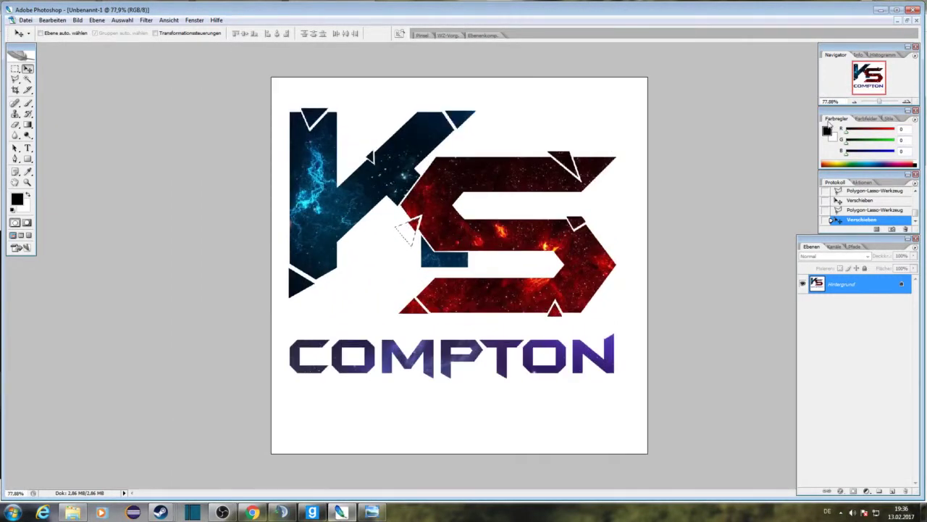
right_click(845, 283)
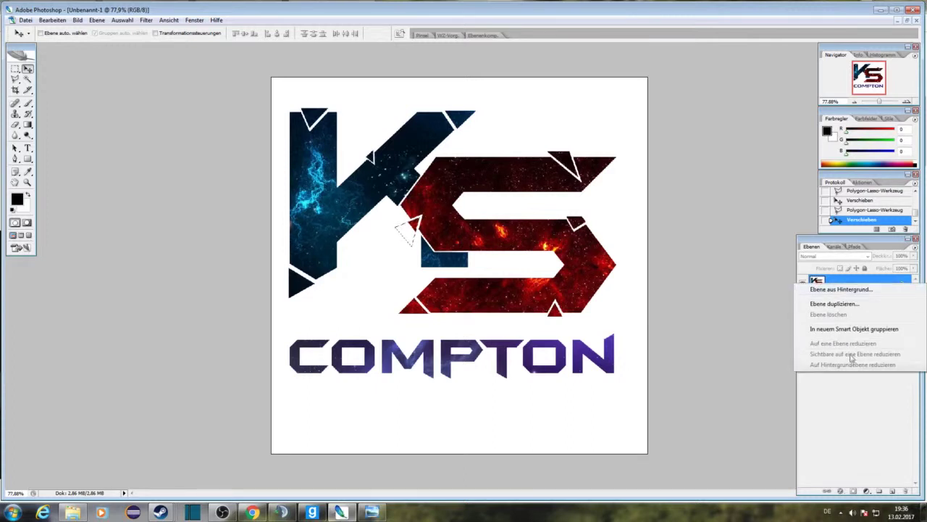
left_click(866, 389)
right_click(830, 286)
left_click(836, 289)
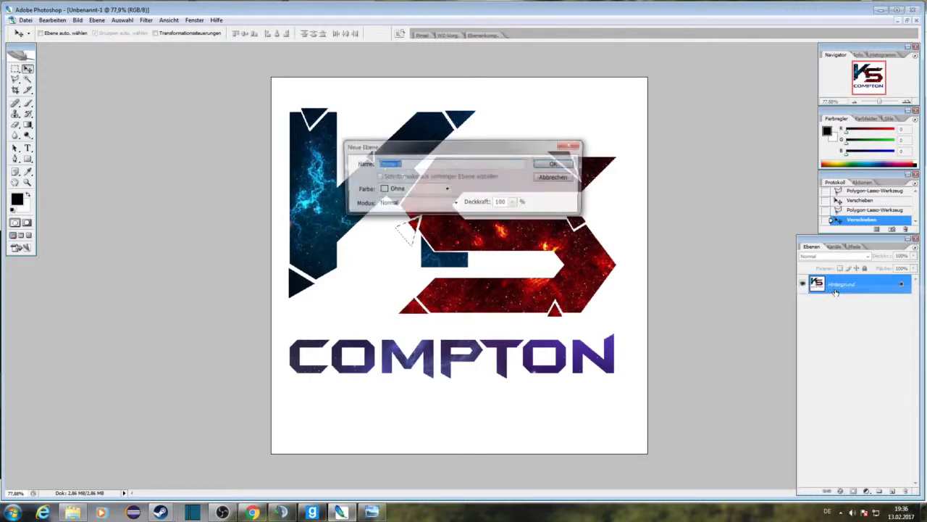
- Confirm converting the background into the ordinary layer Ebene 0
left_click(564, 167)
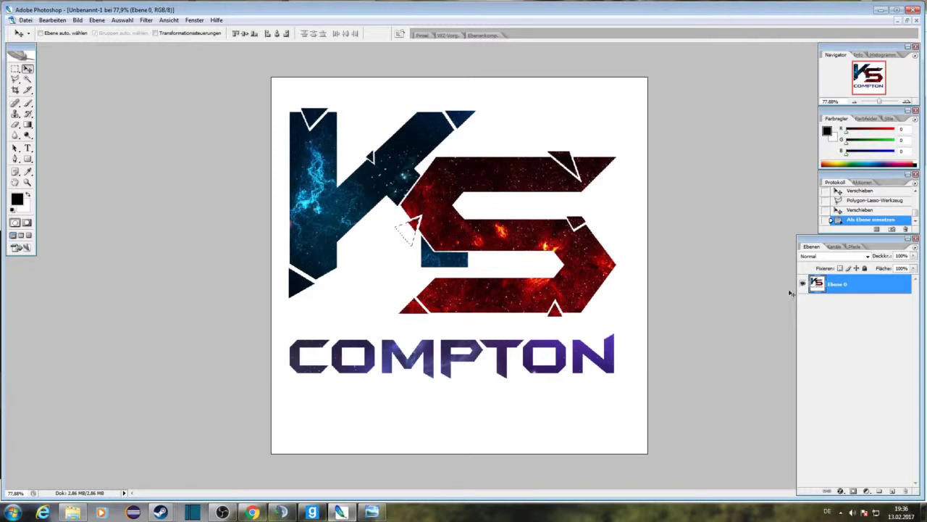
right_click(824, 296)
left_click(833, 421)
- Magic Wand the white surroundings and invert the selection to just the logo
left_click(26, 80)
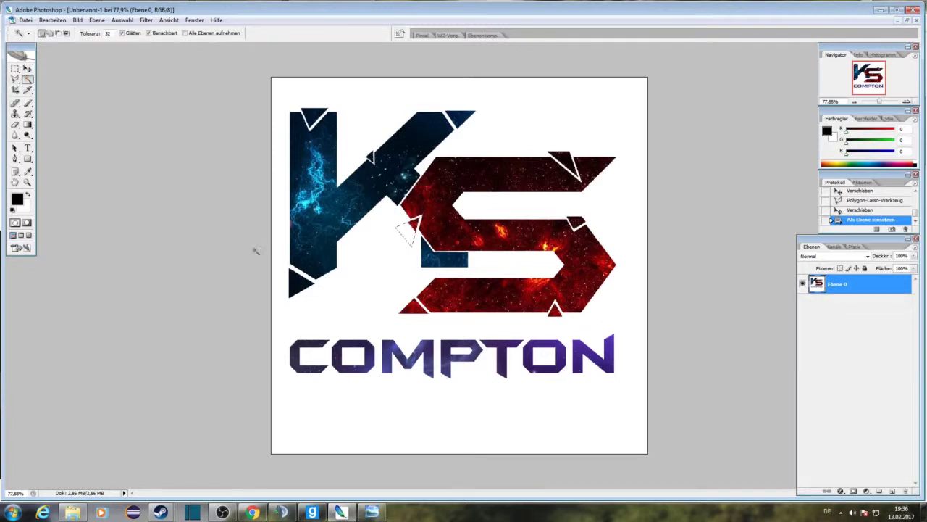
left_click(399, 286)
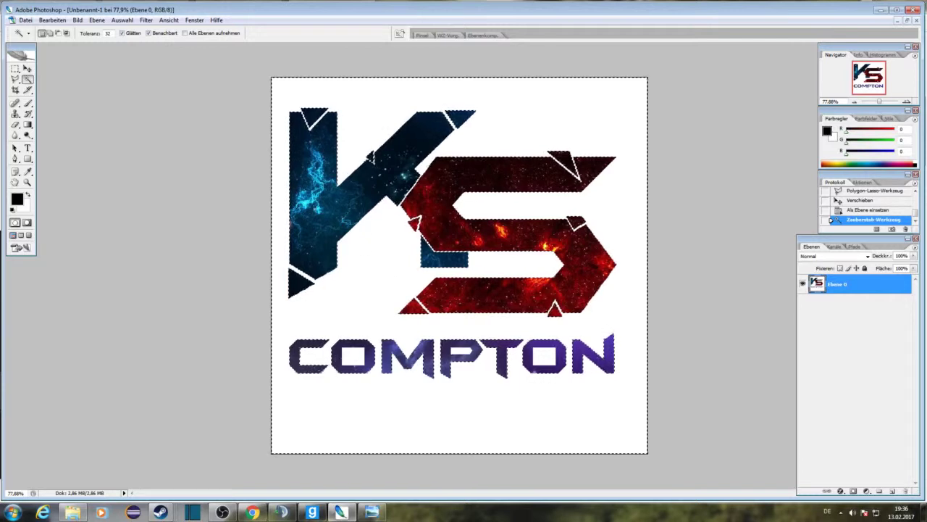
right_click(367, 260)
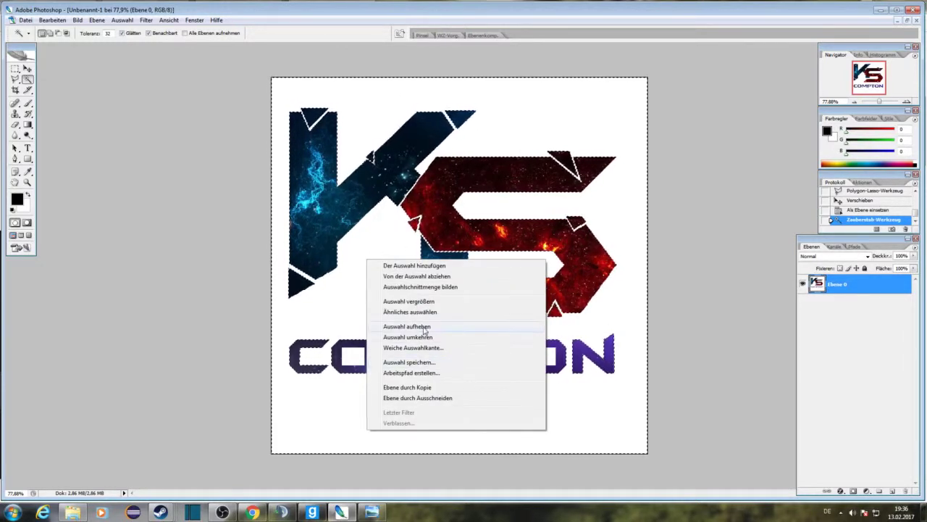
left_click(407, 336)
right_click(372, 263)
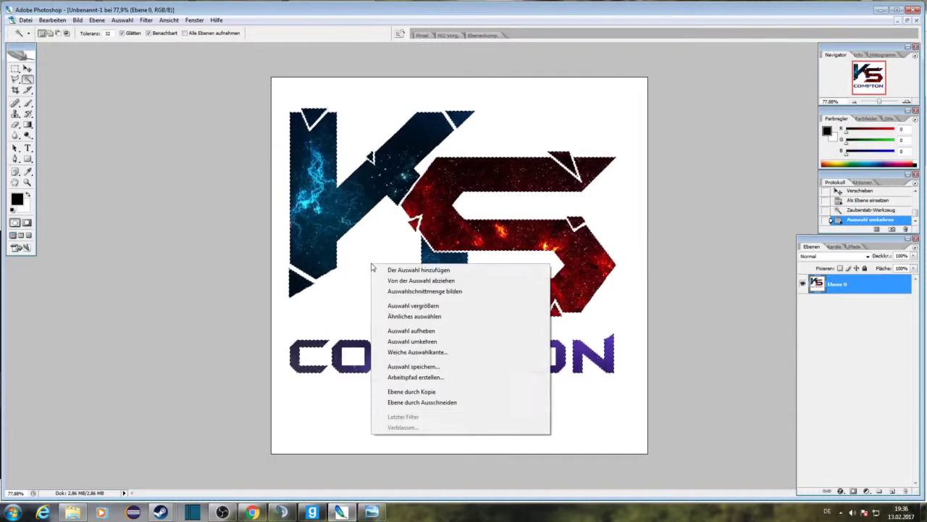
- Copy the logo onto new layer Ebene 1 and delete Ebene 0
left_click(440, 393)
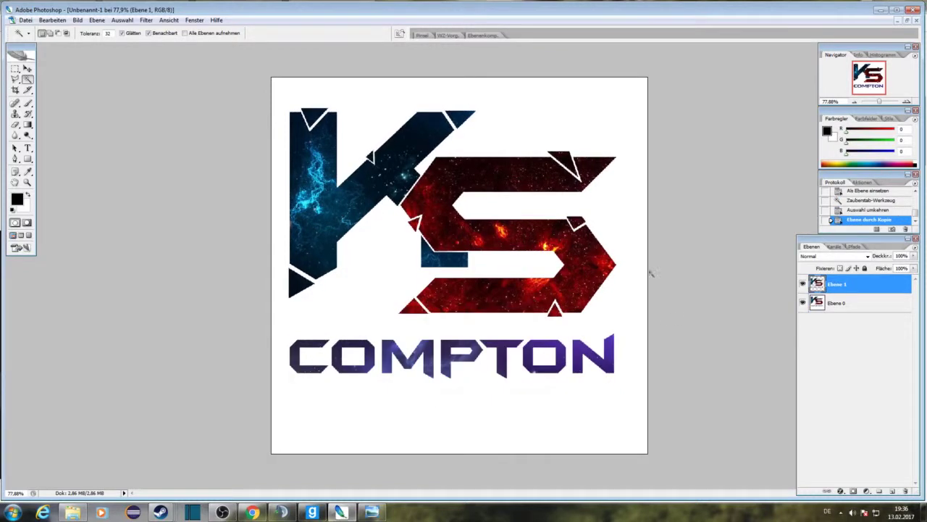
right_click(849, 303)
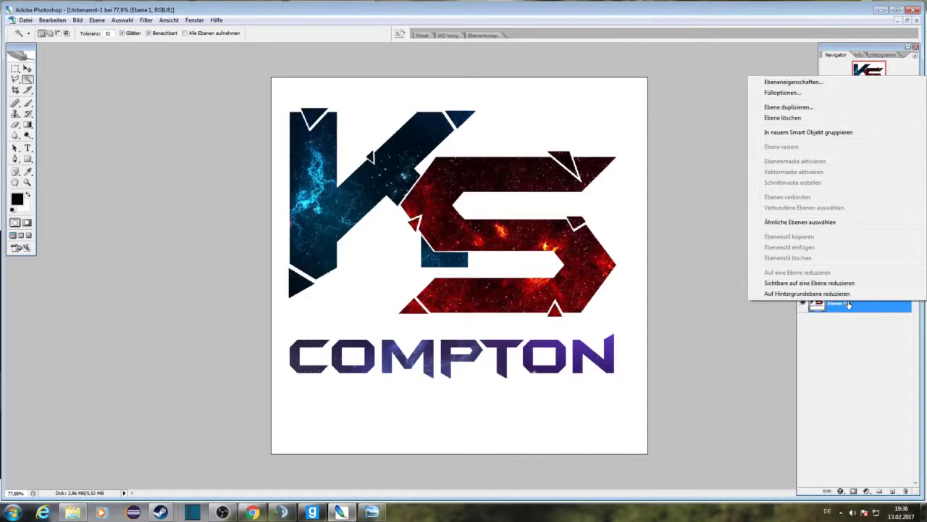
left_click(790, 119)
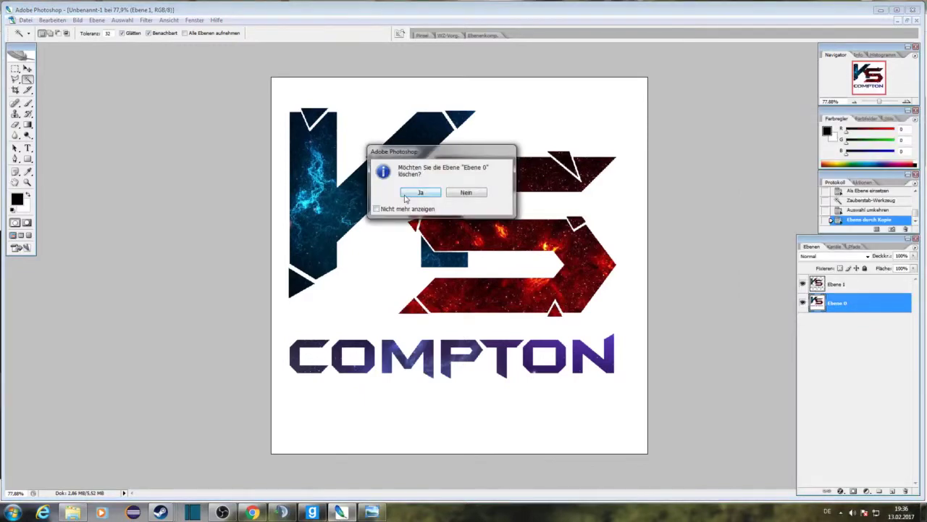
left_click(419, 193)
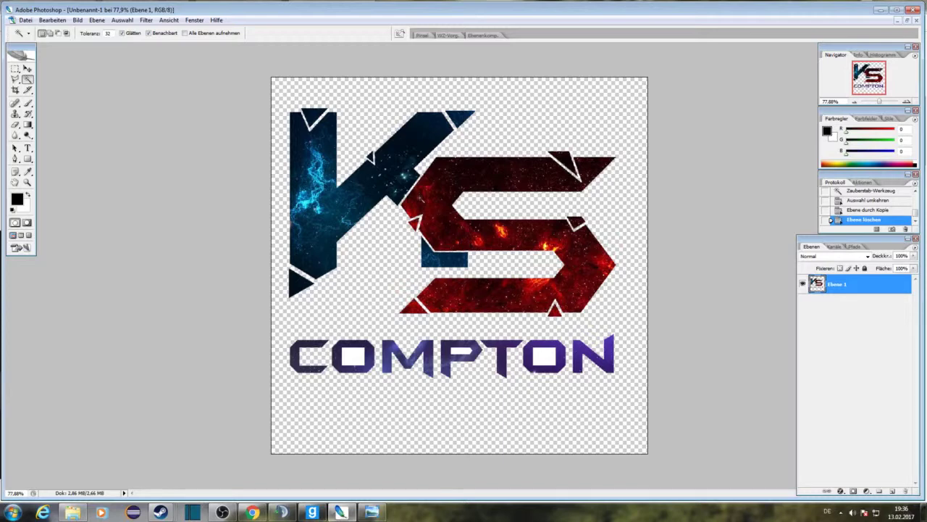
- Select and delete the white inside the O letters of COMPTON
left_click(540, 363)
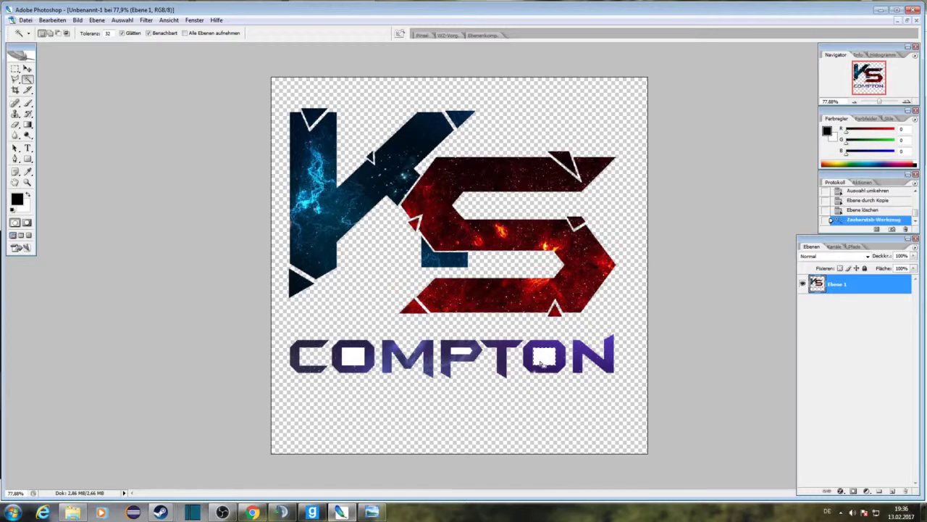
key("Delete")
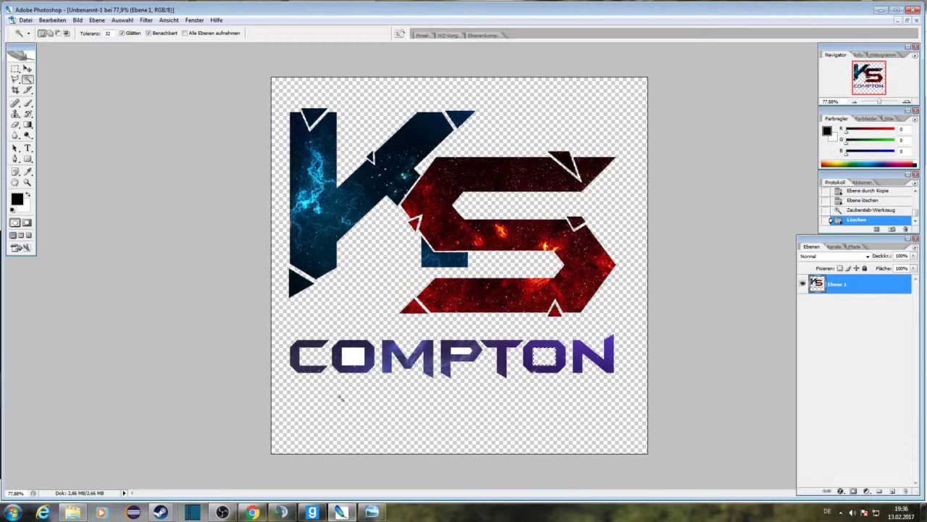
left_click(354, 361)
key("Delete")
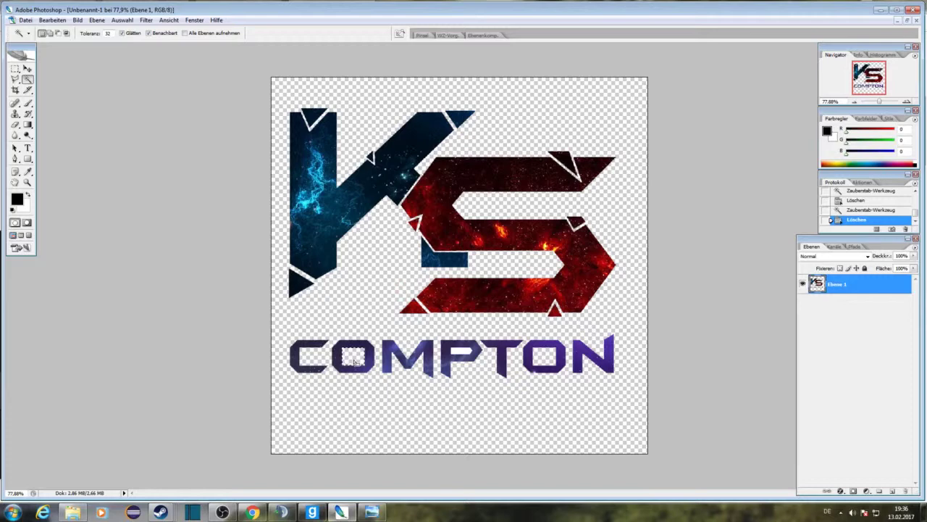
- Open the logo layer's blending options and add a drop shadow and inner shadow
right_click(840, 282)
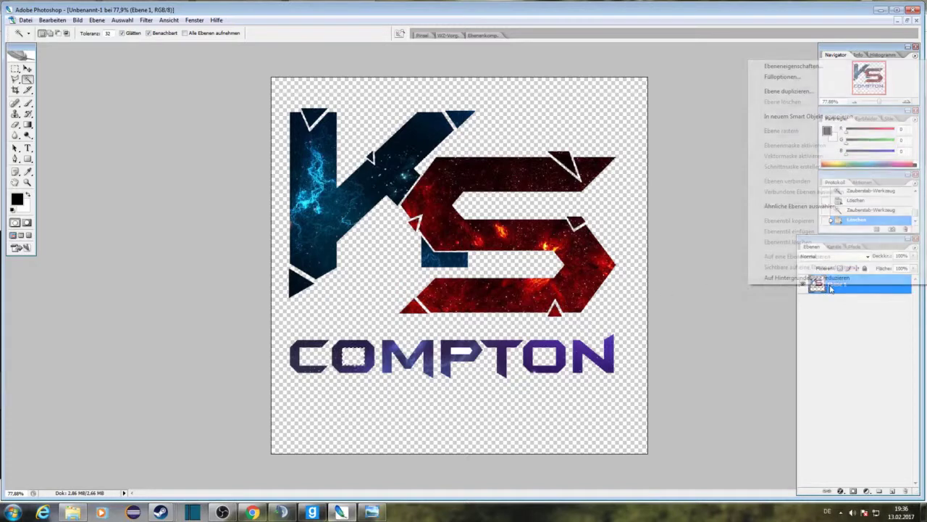
left_click(783, 76)
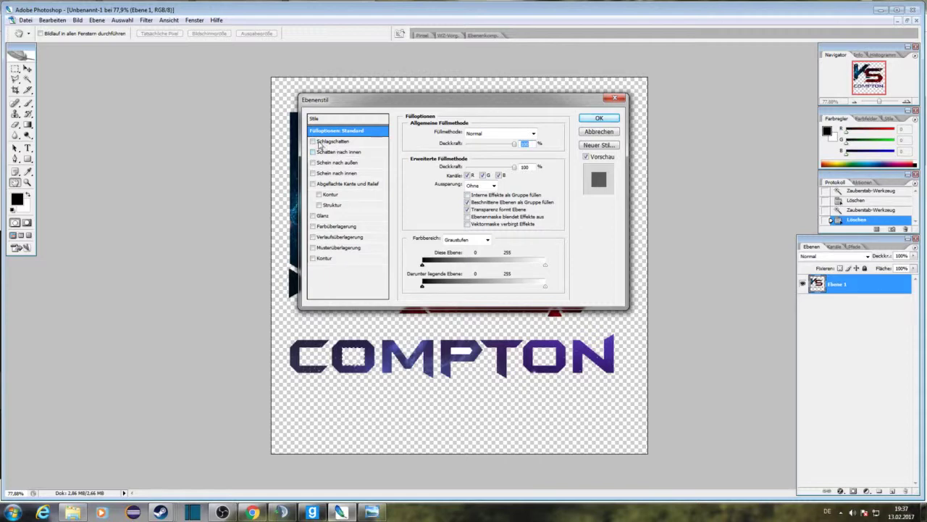
left_click(315, 141)
left_click_drag(365, 105, 636, 212)
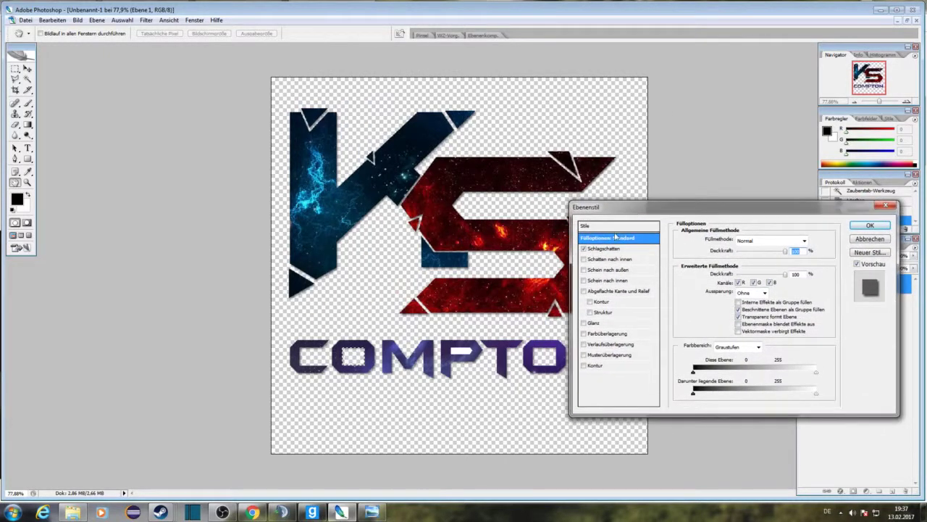
left_click(584, 260)
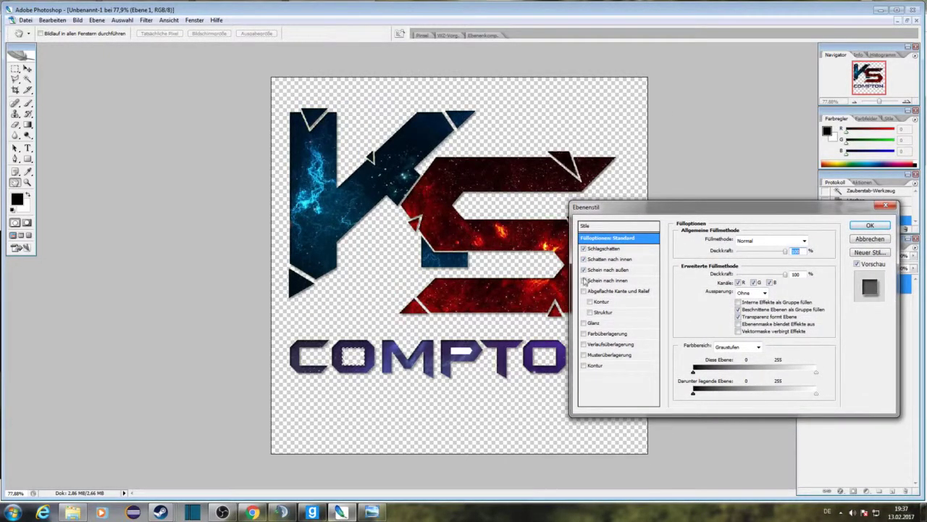
- Add a bevel with the first grey texture pattern, scaled to about 305%
left_click(592, 314)
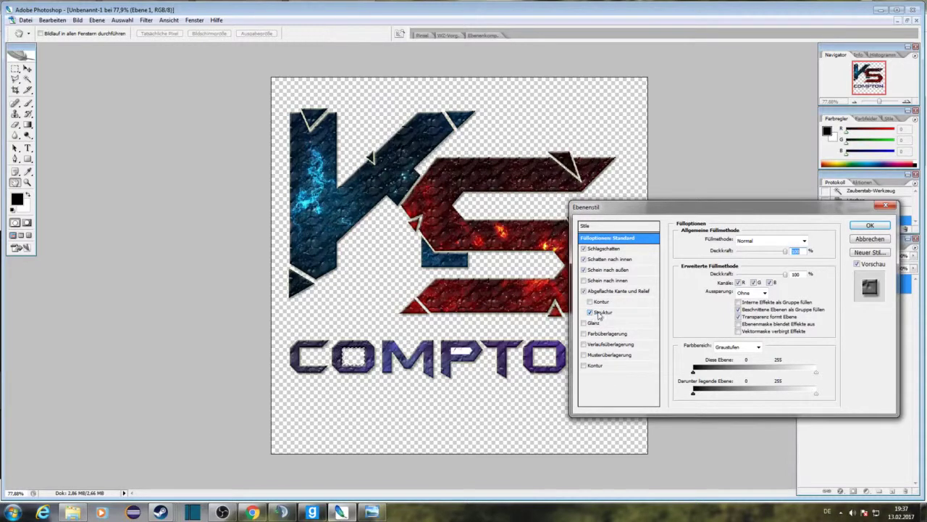
left_click(605, 312)
left_click(739, 249)
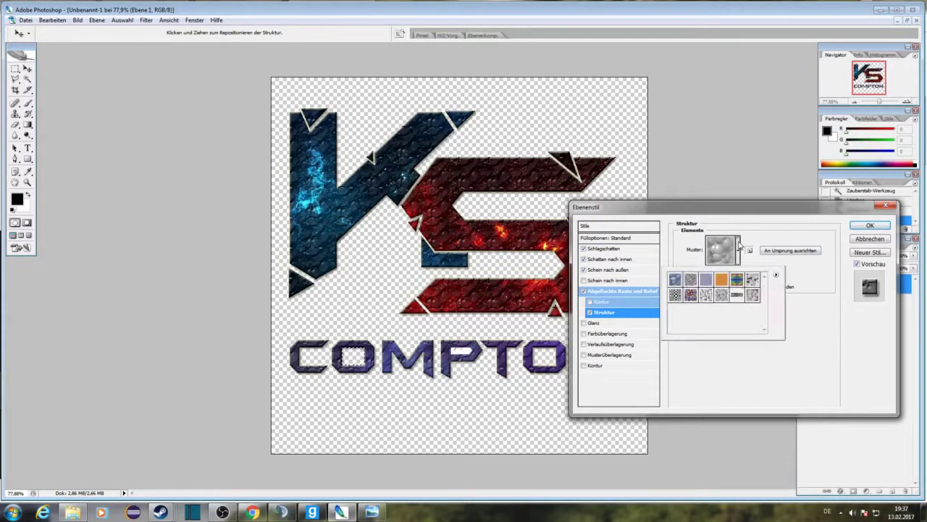
left_click(752, 294)
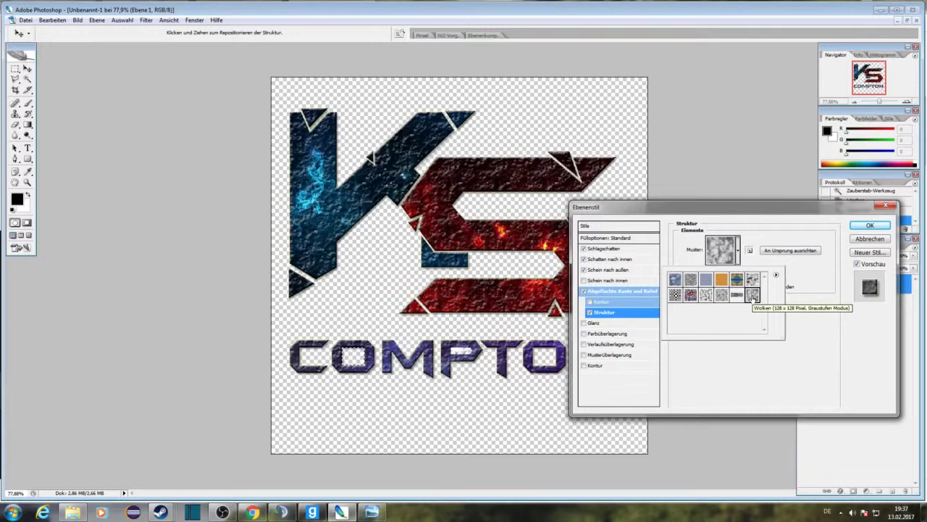
left_click(707, 279)
left_click(675, 279)
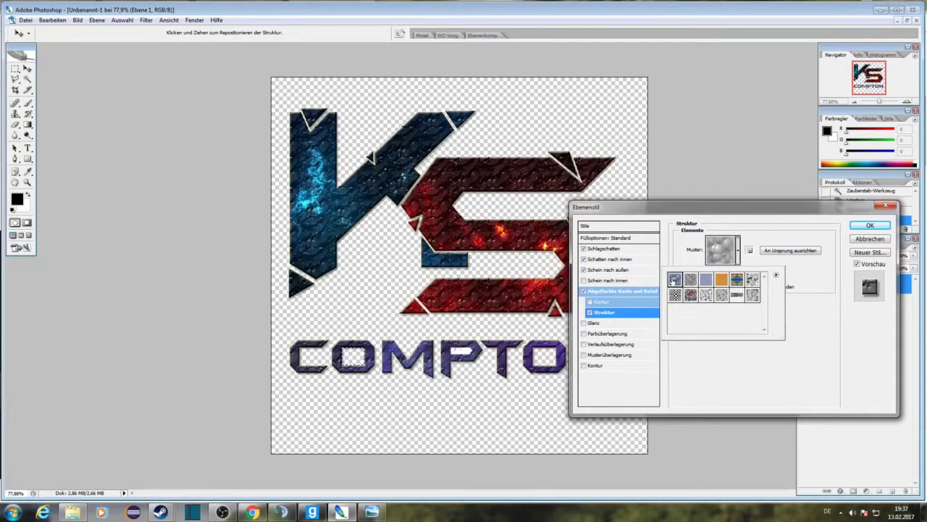
left_click(675, 295)
left_click(675, 279)
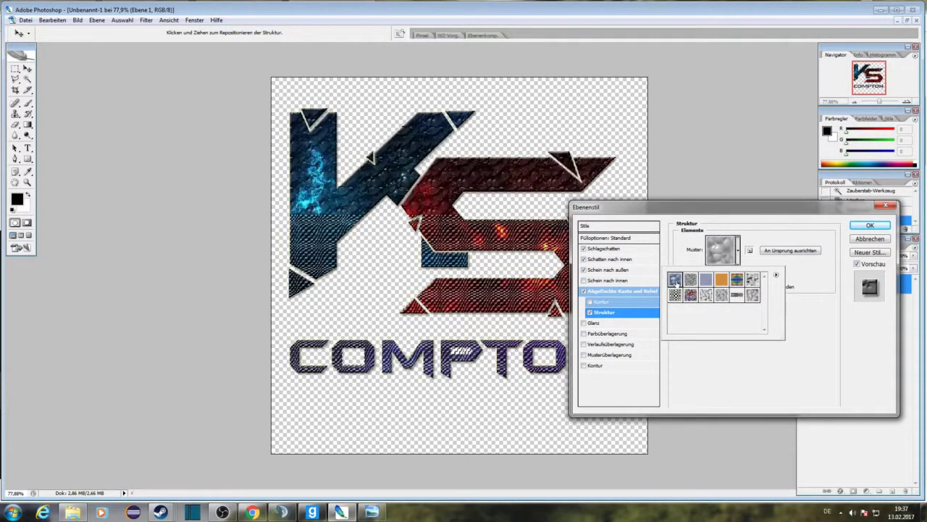
left_click(775, 267)
mouse_move(734, 273)
left_mouse_down()
mouse_move(752, 274)
mouse_move(737, 273)
mouse_move(745, 286)
left_mouse_up()
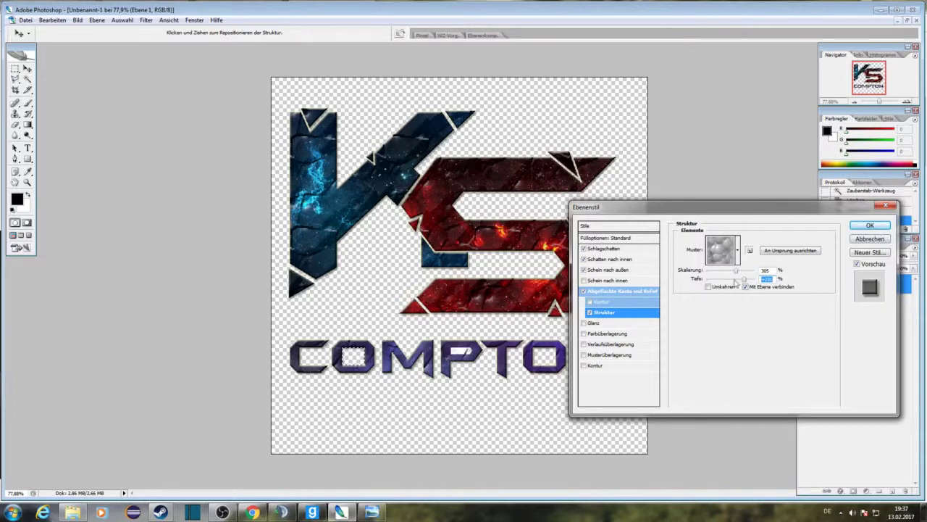
- Try stroke, pattern, gradient and colour overlays, remove them all, then apply the layer style
left_click(584, 366)
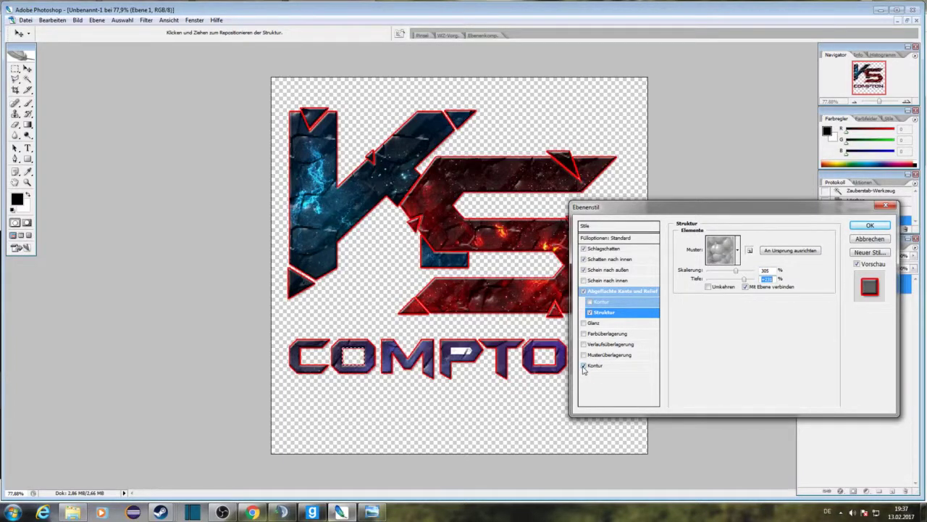
left_click(583, 366)
left_click(584, 355)
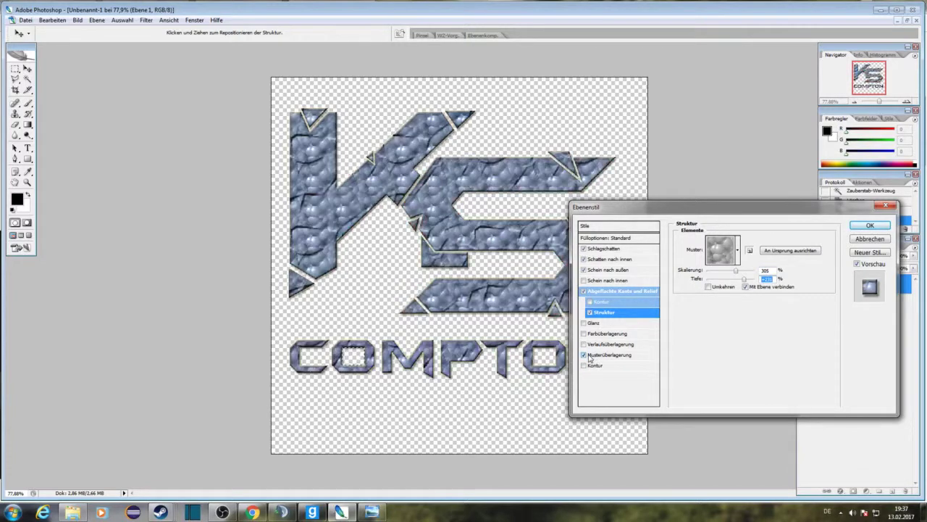
left_click(584, 355)
left_click(584, 344)
left_click(584, 344)
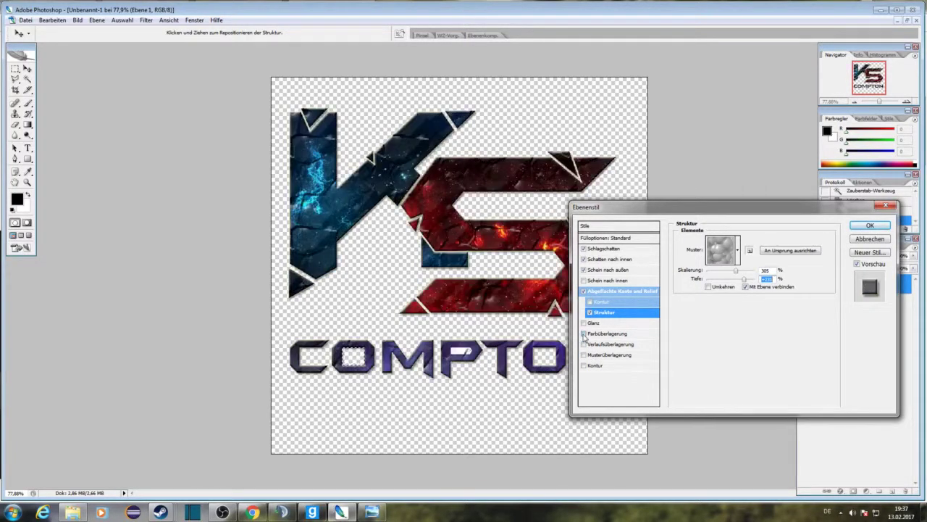
left_click(584, 333)
left_click(584, 334)
left_click(869, 226)
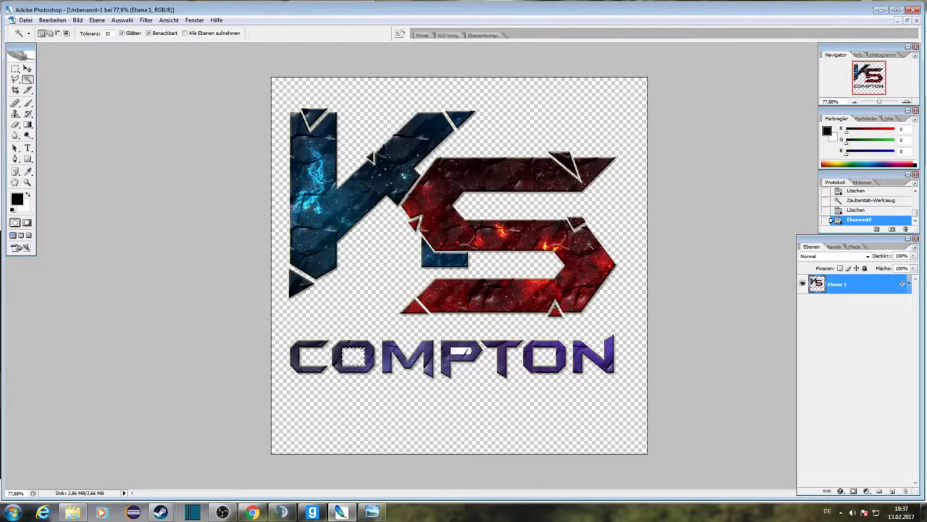
- Save a copy to the Desktop as PNG named KSCOMPTON with default PNG options
left_click(26, 20)
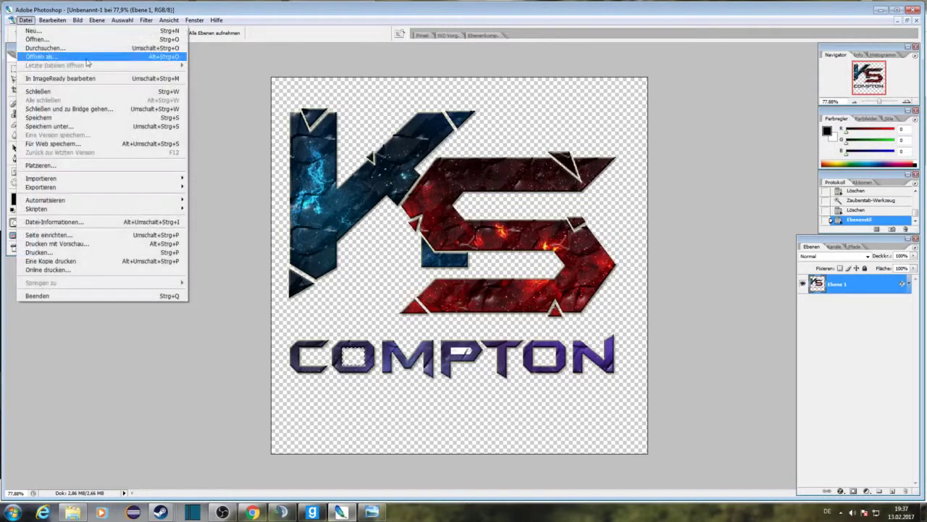
left_click(67, 127)
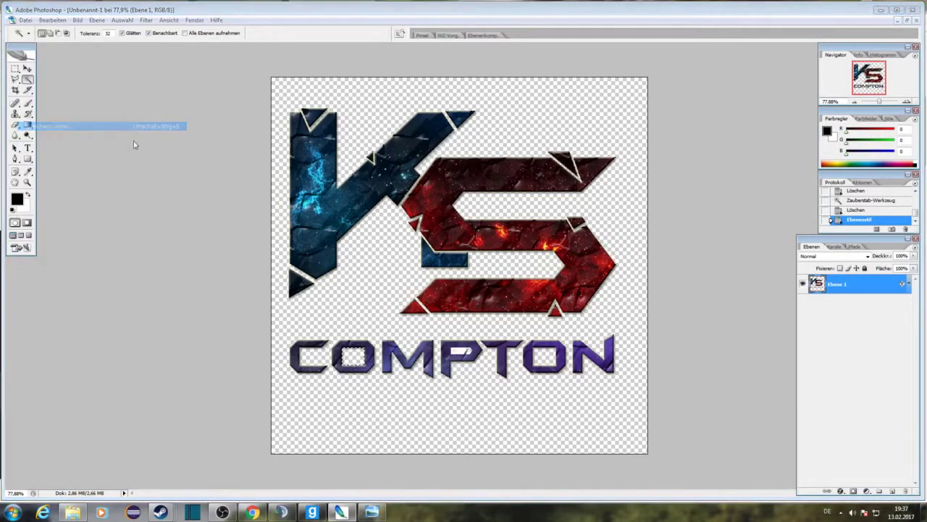
left_click(352, 140)
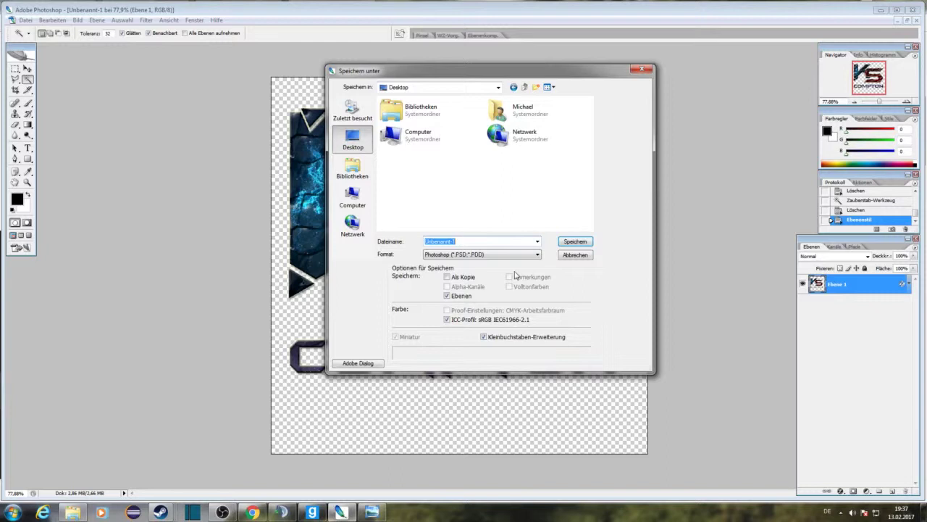
left_click(499, 254)
left_click(475, 344)
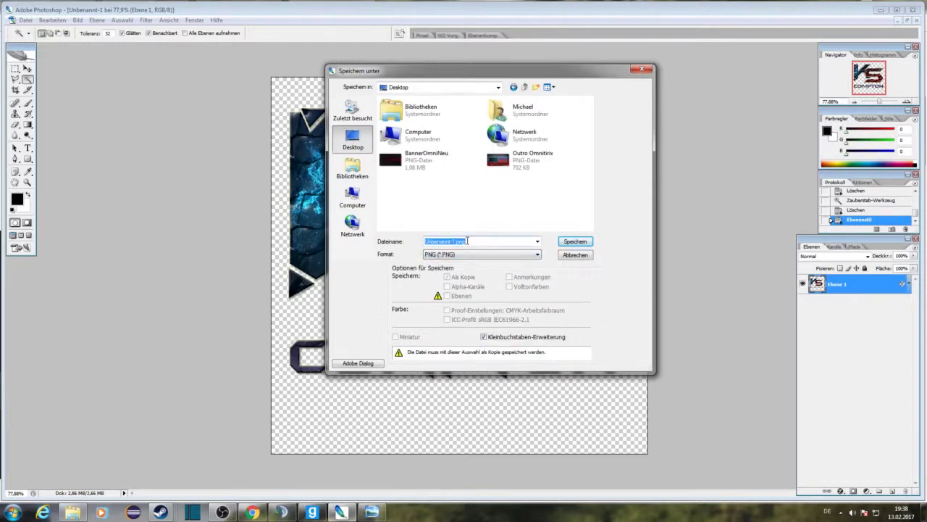
type("KSCOMPTON")
key("Return")
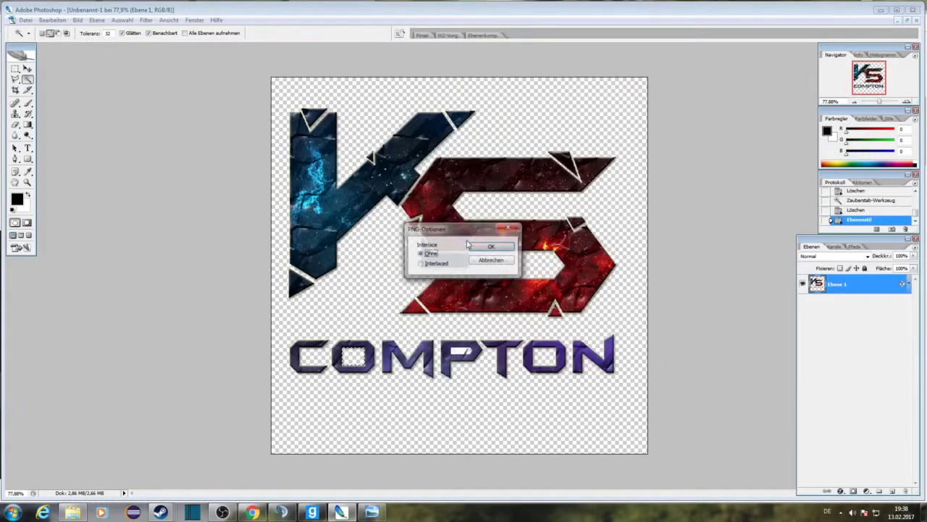
left_click(490, 244)
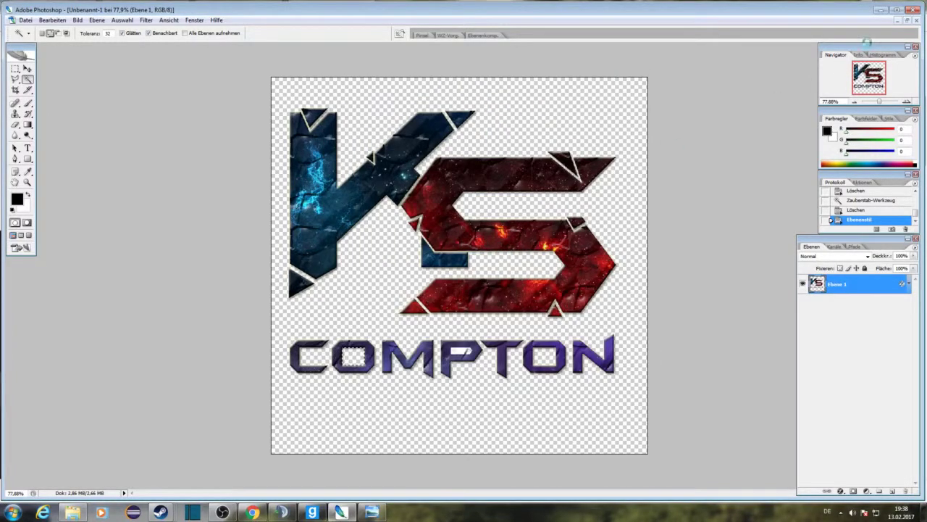
- Quit Photoshop without saving, minimize the browser, and close Photo Viewer and the Grafikdesign folder
left_click(912, 11)
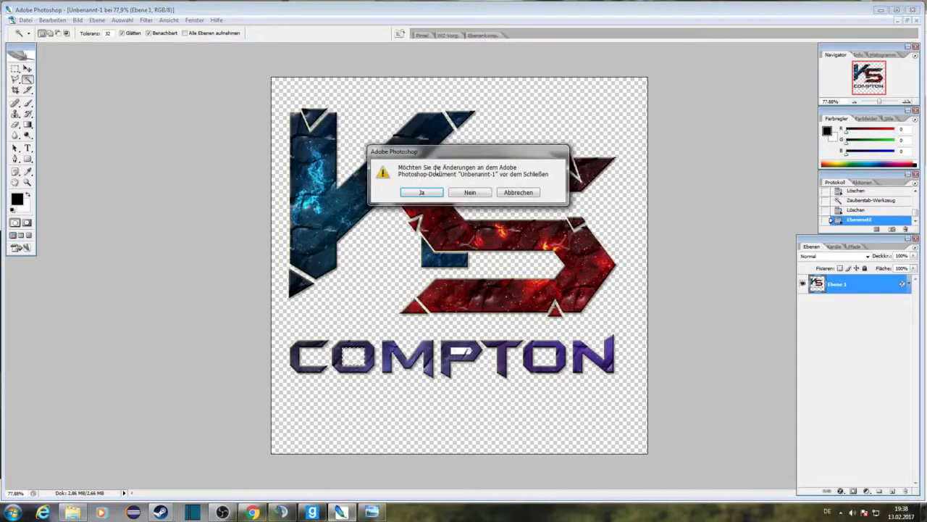
left_click(471, 190)
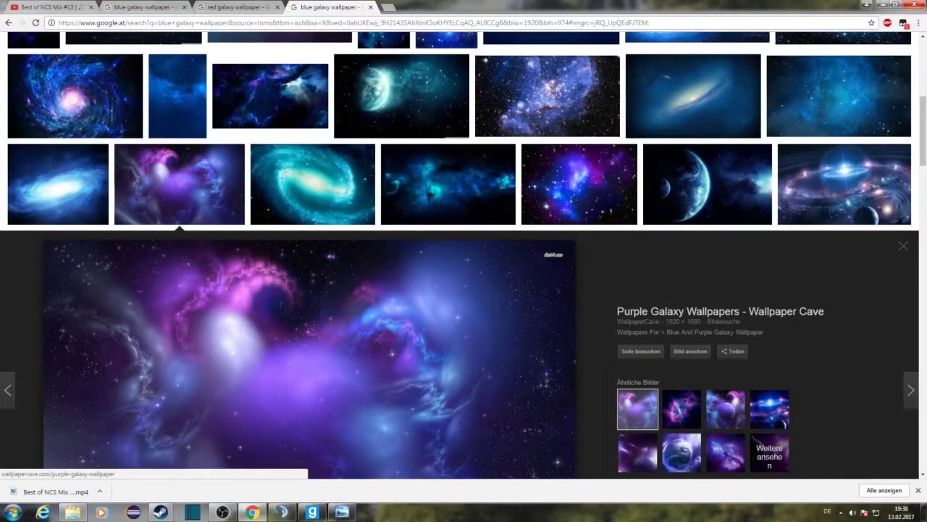
left_click(885, 5)
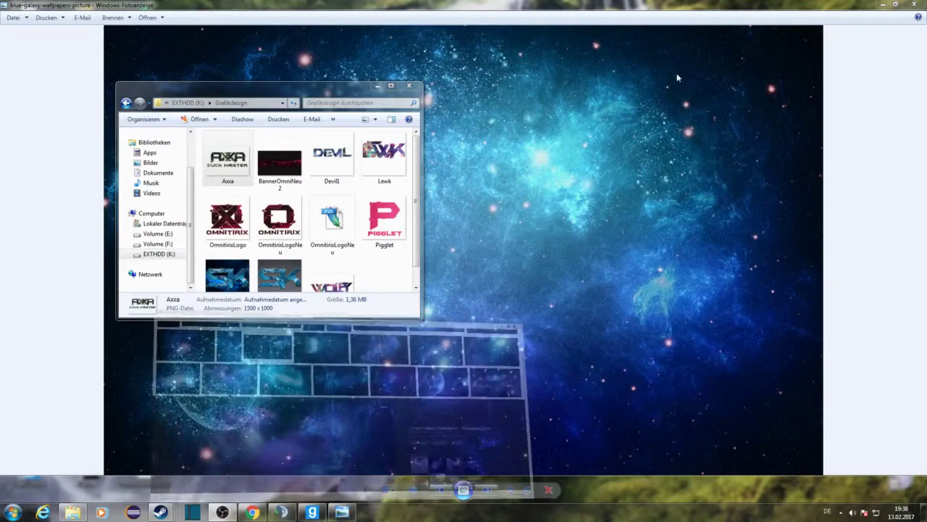
left_click(915, 6)
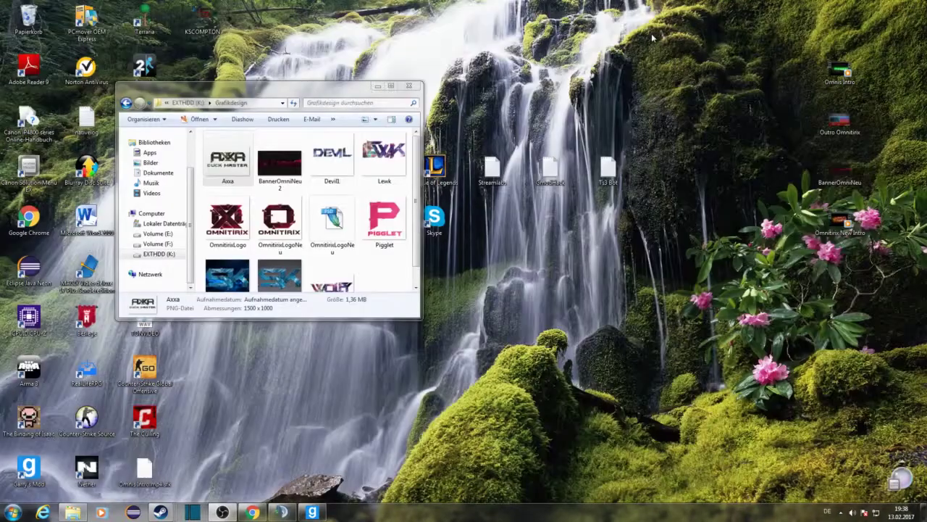
left_click(417, 87)
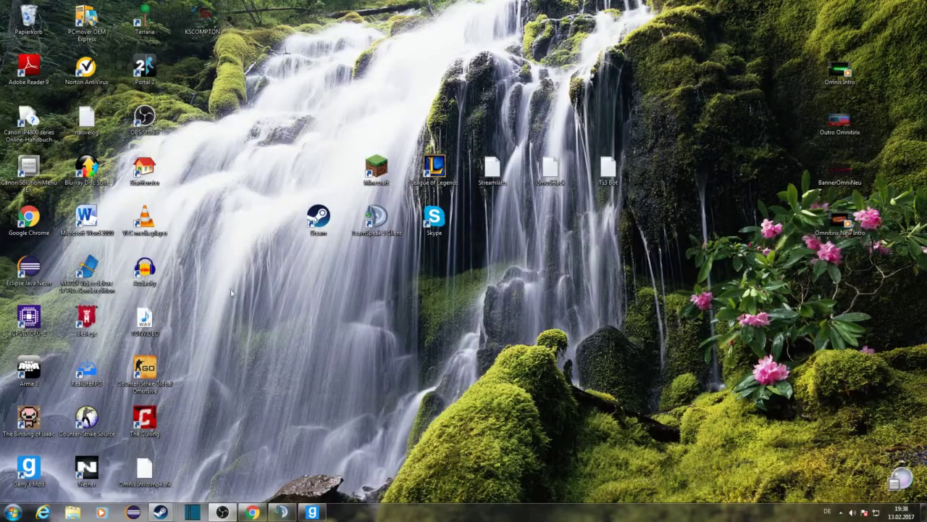
- Open KSCOMPTON.png from the desktop in ImageReady, maximize it, and close the Slice palette
double_click(203, 19)
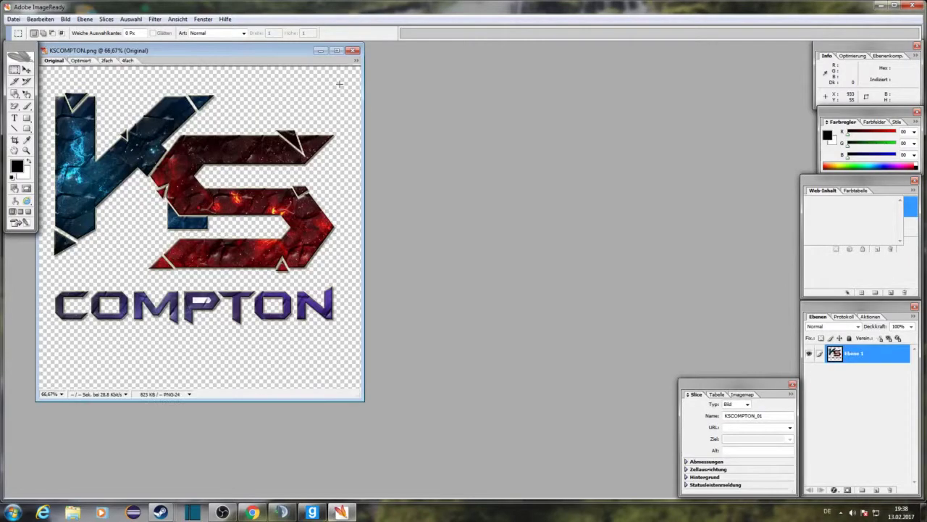
left_click(336, 50)
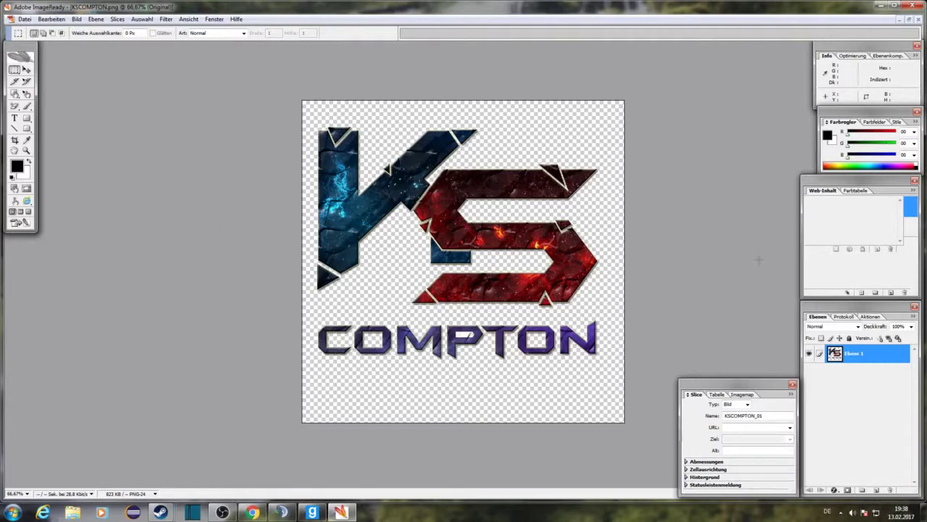
left_click(793, 384)
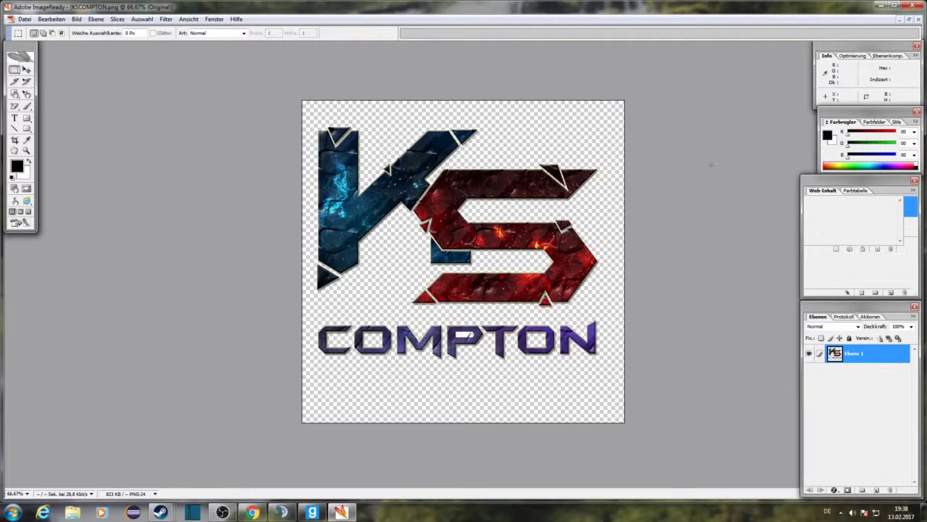